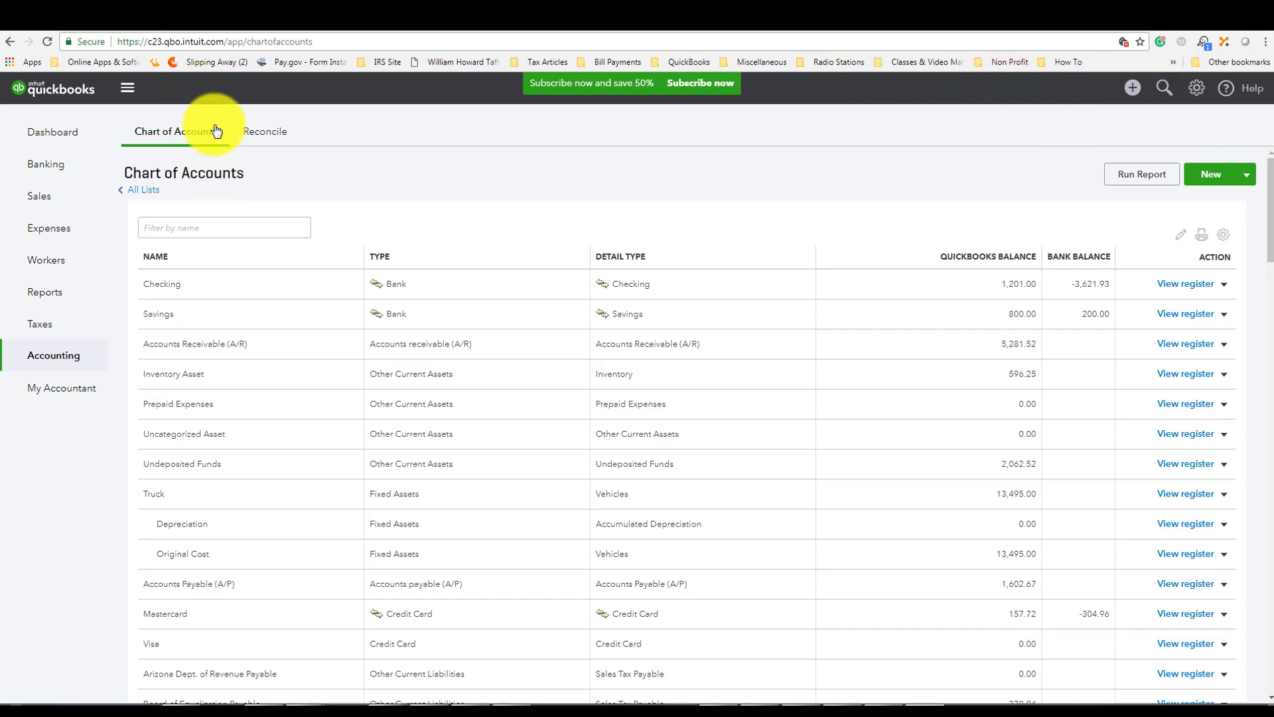
Step: Go back to the Chart of Accounts from the dashboard and start a new account
{"action": "left_click", "coordinate": [58, 136]}
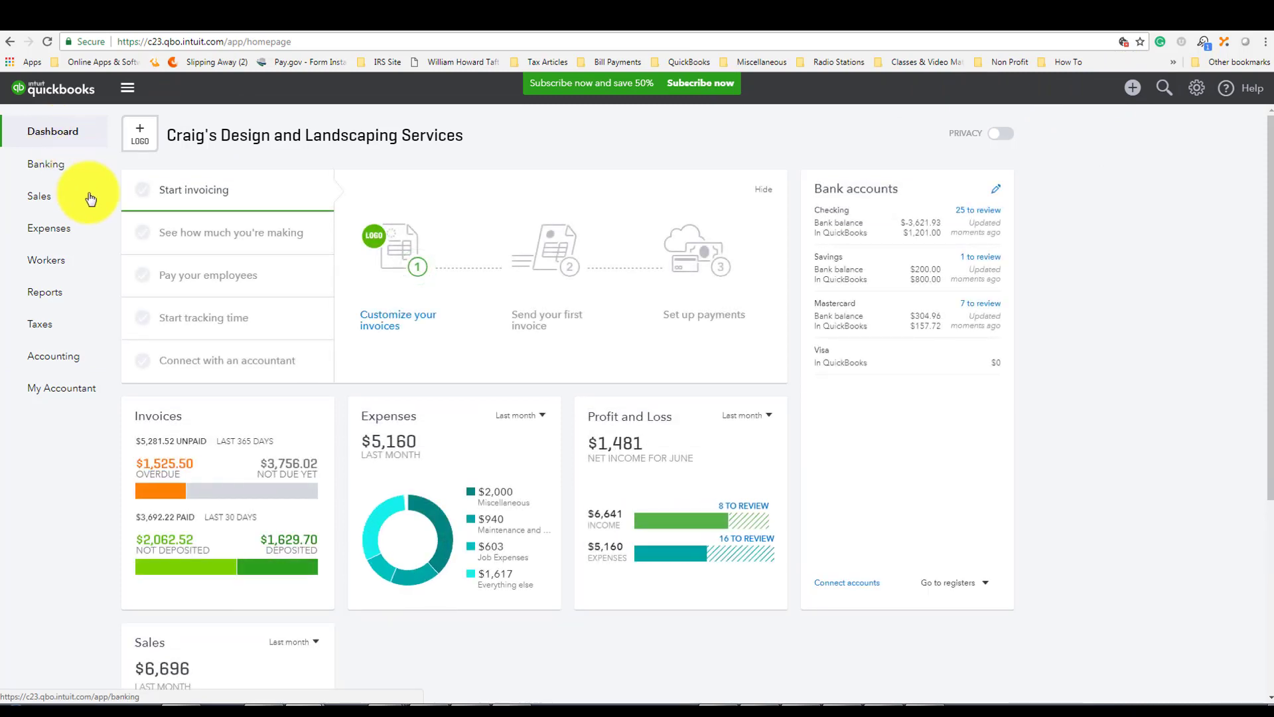
{"action": "left_click", "coordinate": [36, 365]}
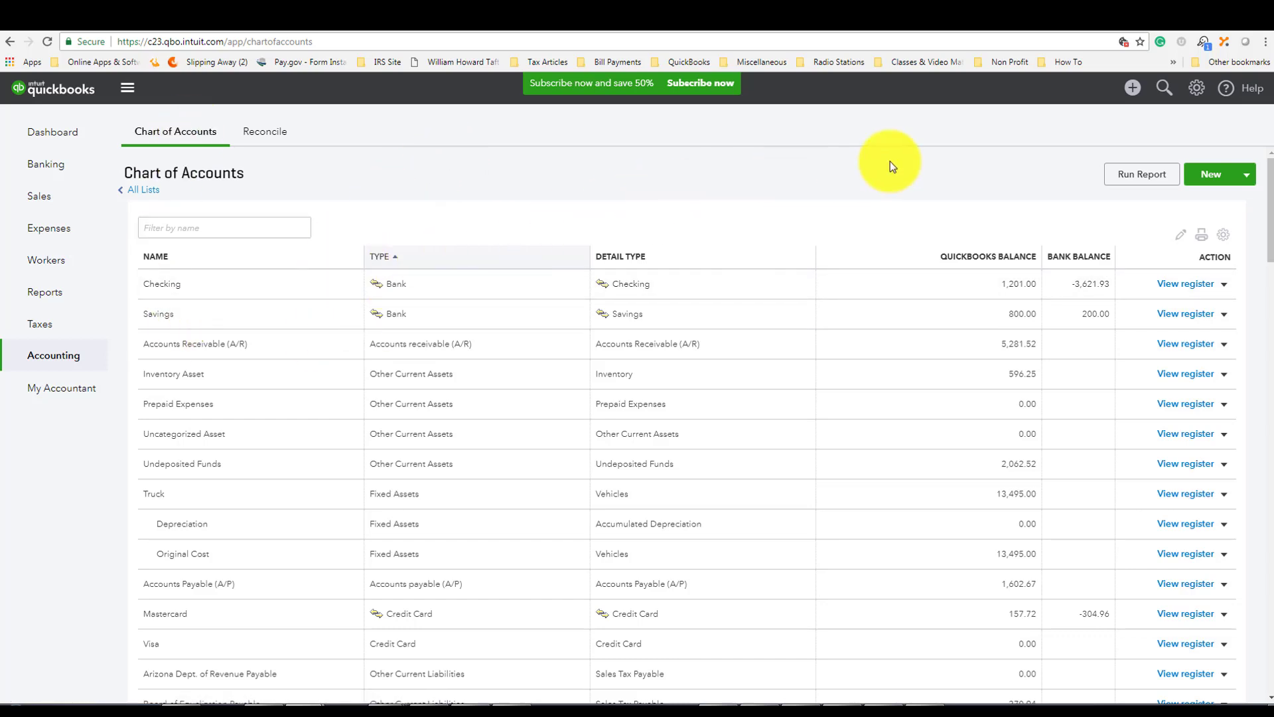
{"action": "left_click", "coordinate": [1212, 180]}
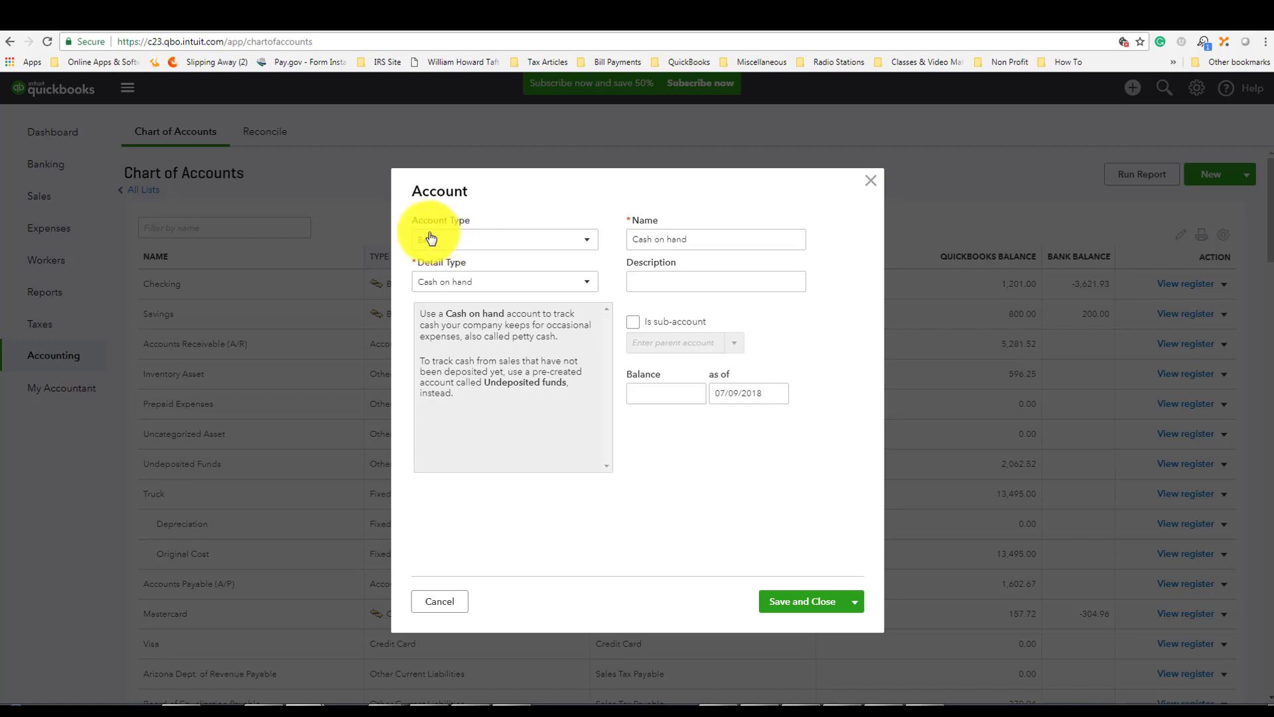
Step: Set up an Income account with Service/Fee Income detail type, named 'Booth rent'
{"action": "left_click", "coordinate": [588, 244]}
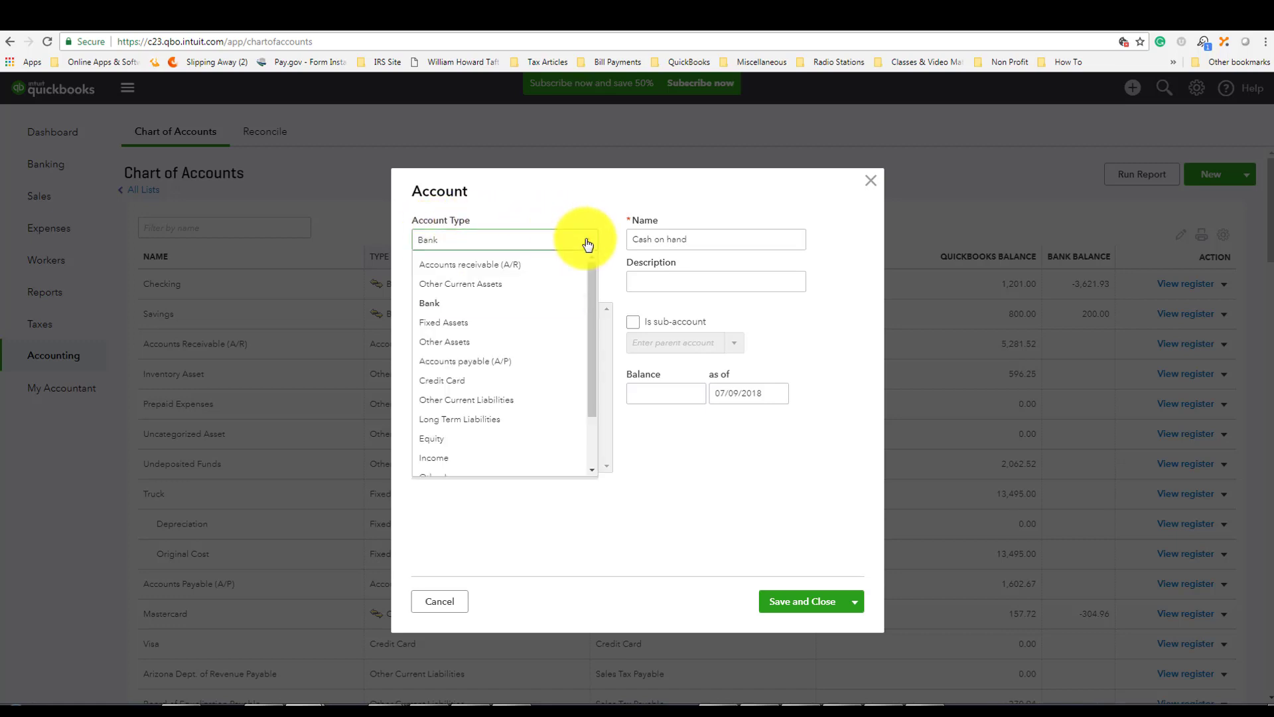
{"action": "scroll", "coordinate": [477, 336], "scroll_direction": "down", "scroll_amount": 1}
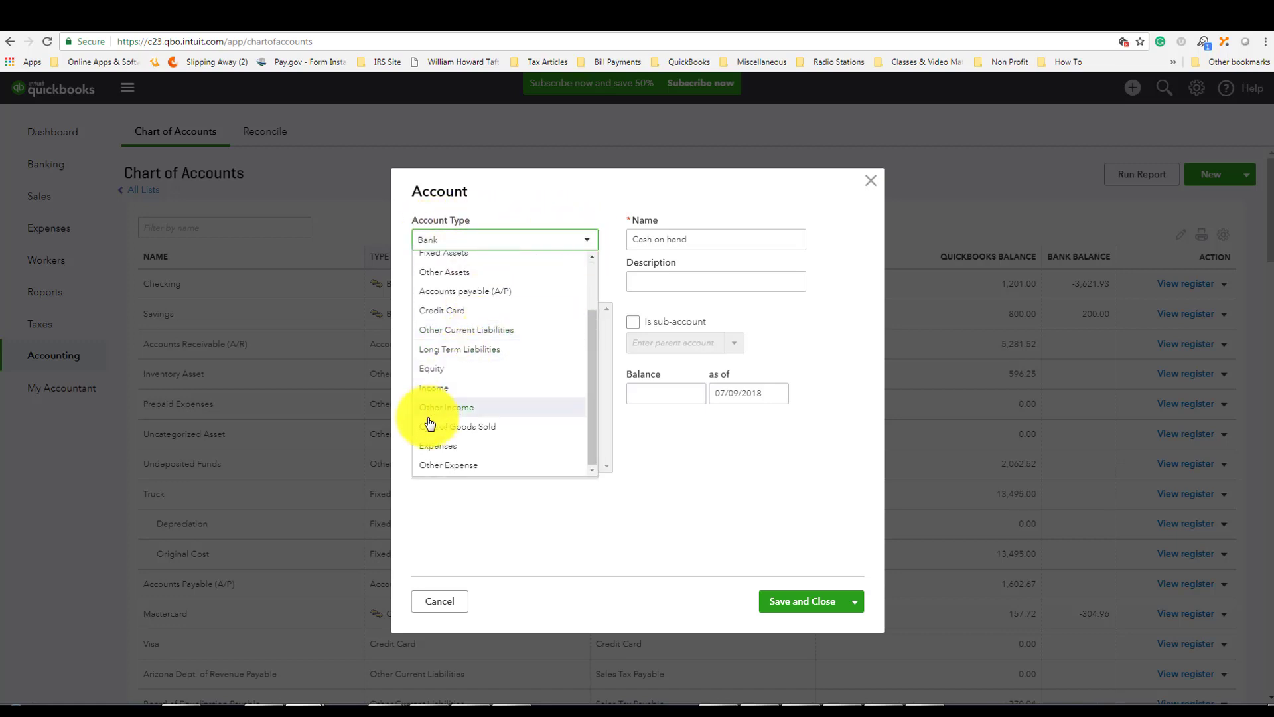
{"action": "left_click", "coordinate": [438, 392]}
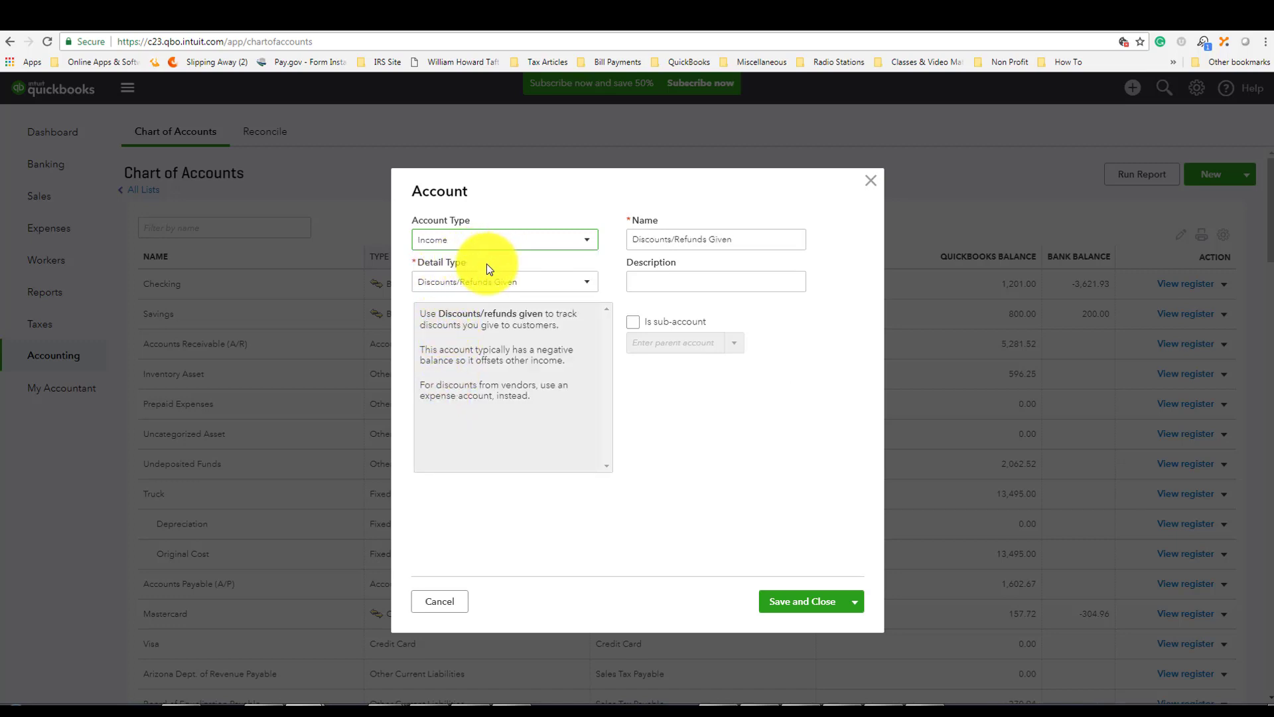
{"action": "left_click", "coordinate": [587, 282]}
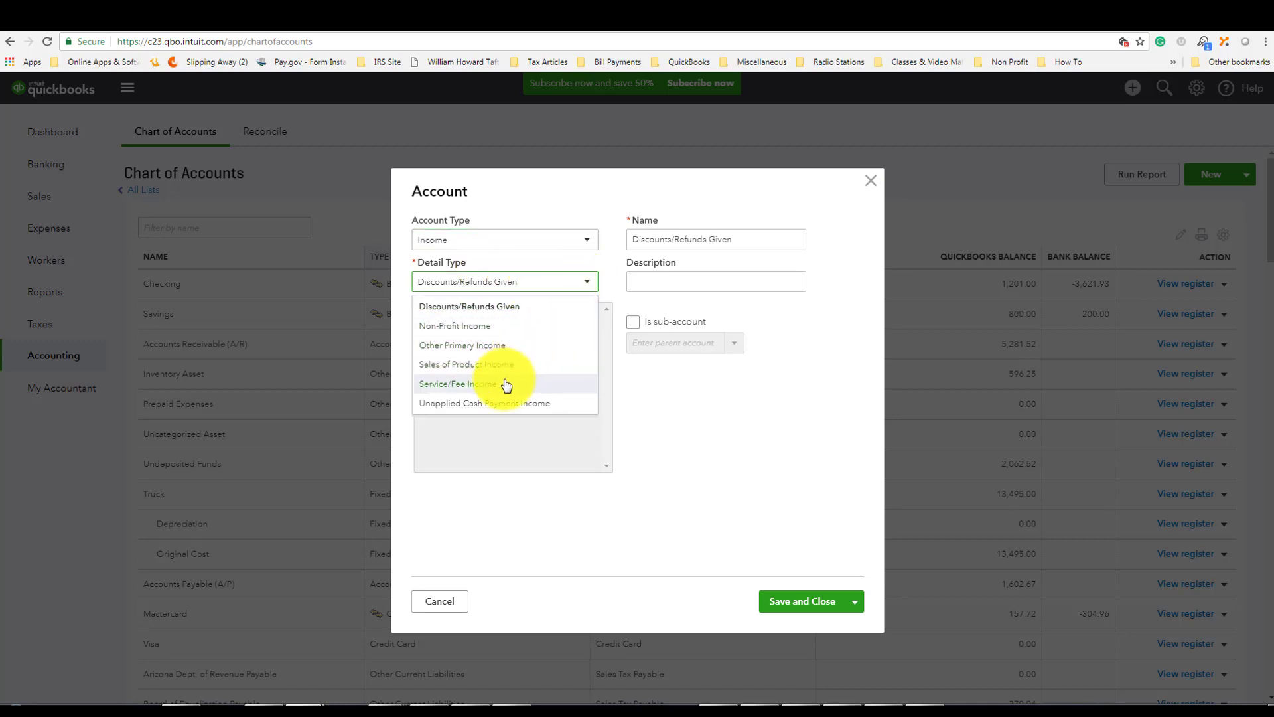
{"action": "left_click", "coordinate": [452, 388]}
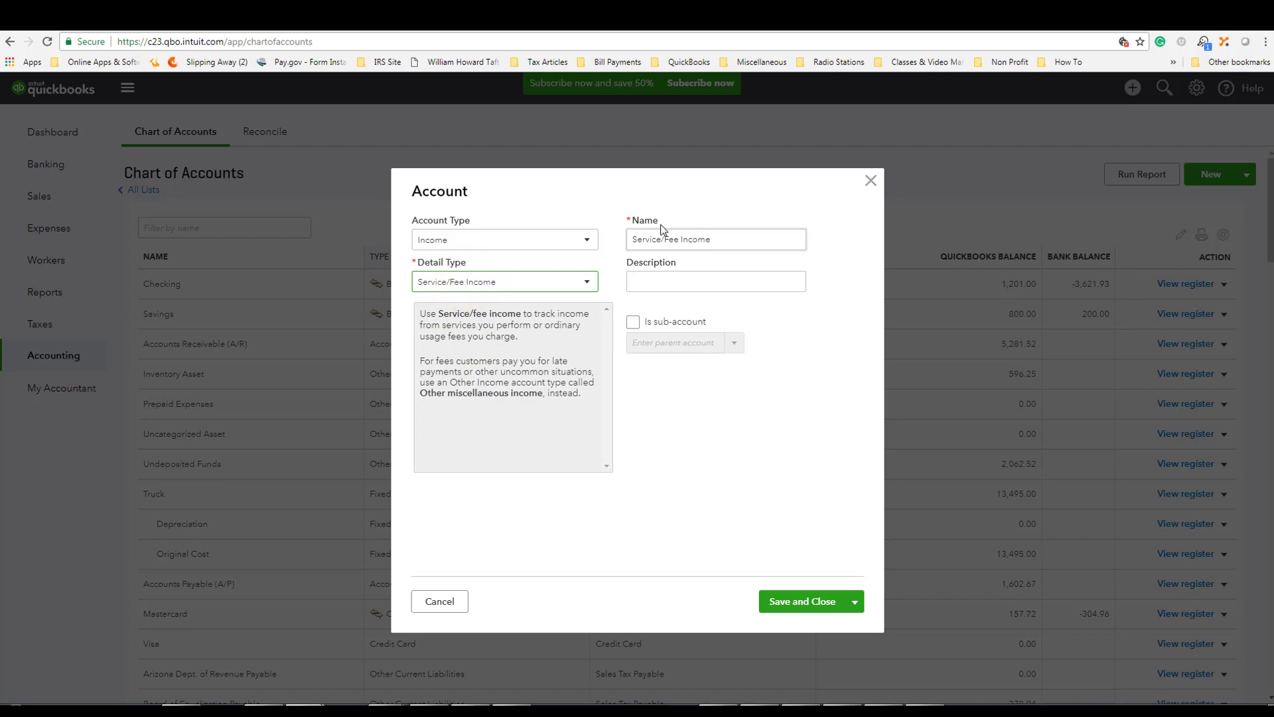
{"action": "left_click_drag", "start_coordinate": [723, 242], "coordinate": [629, 242]}
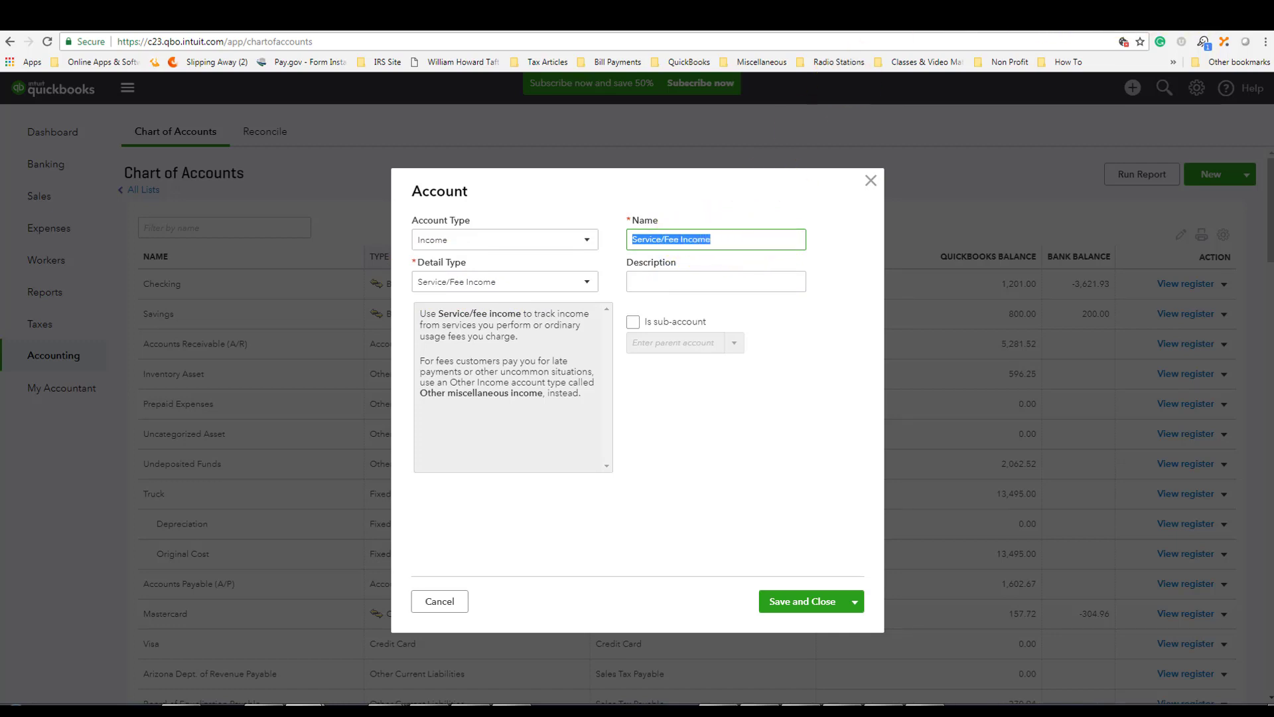
{"action": "type", "text": "Boot"}
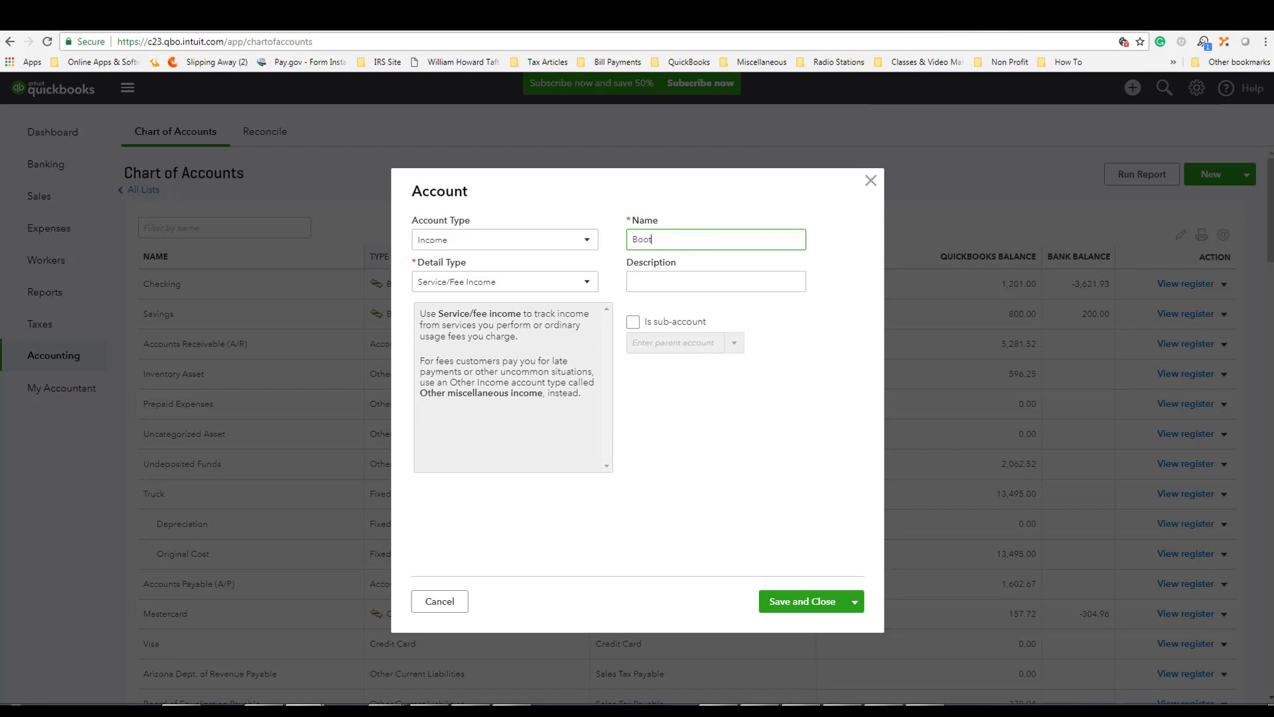
{"action": "type", "text": "h rent"}
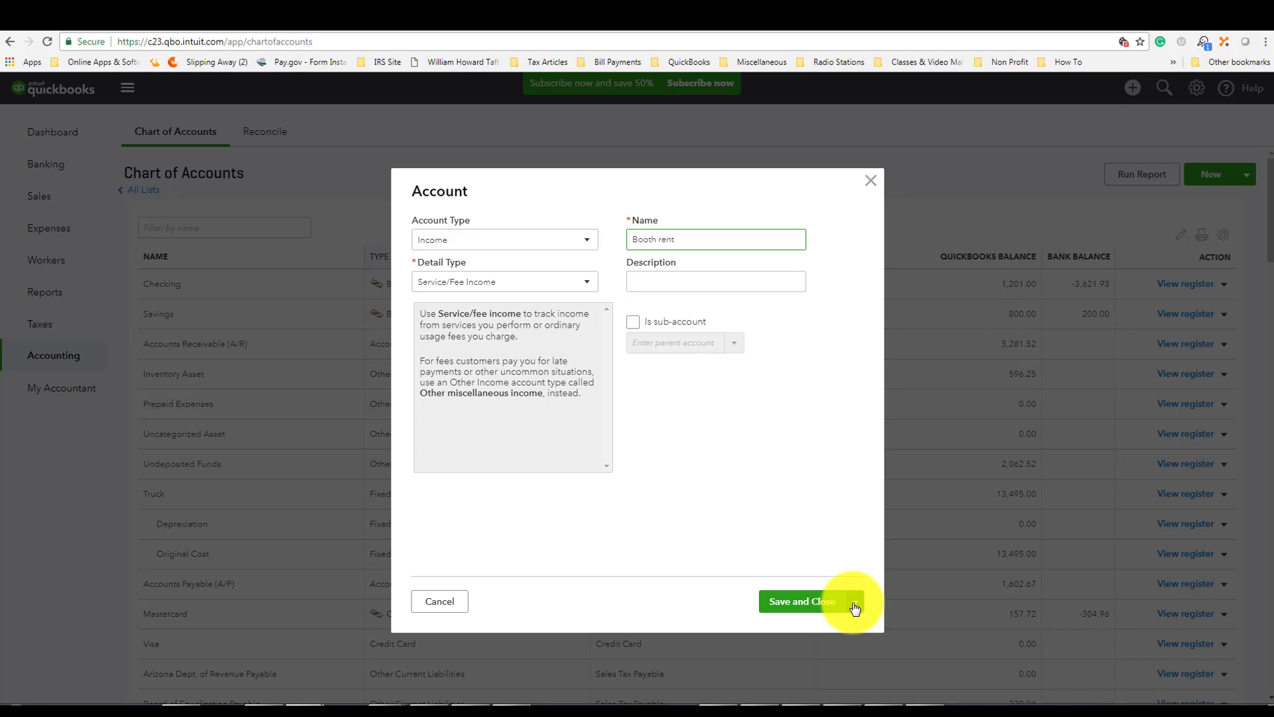
{"action": "left_click", "coordinate": [855, 608]}
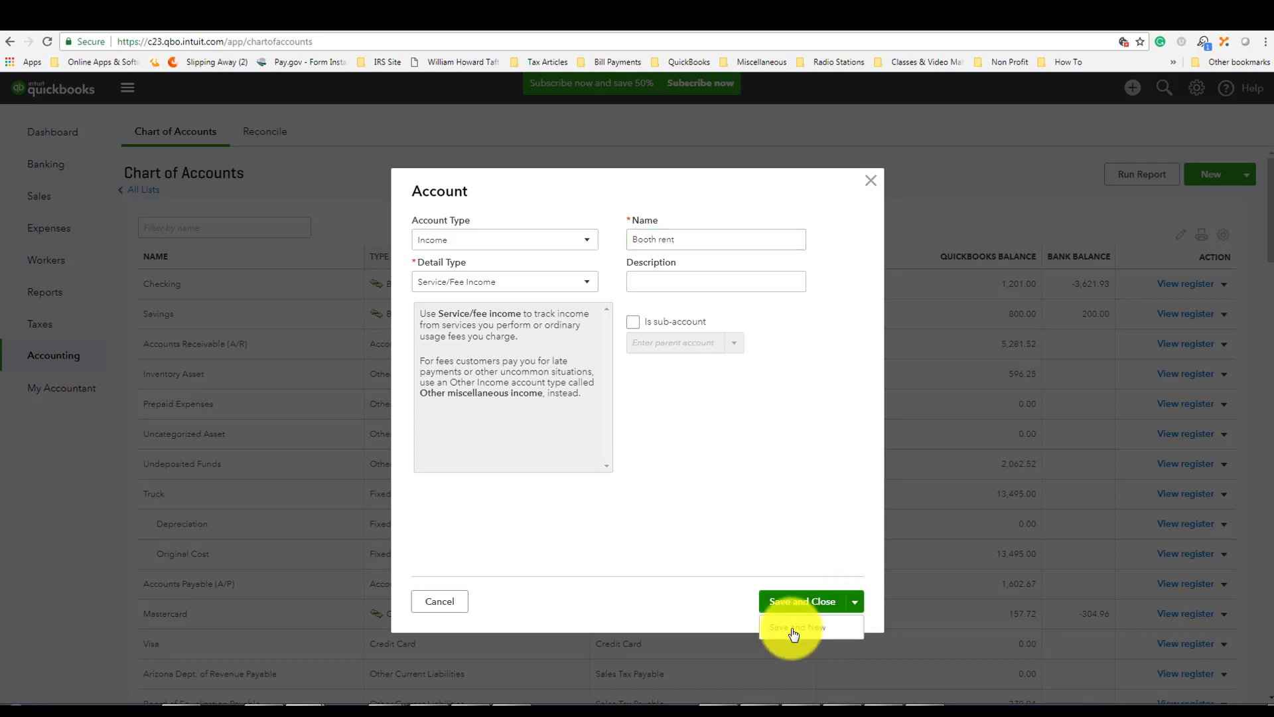
Step: Save the Booth rent account and begin another Income account
{"action": "left_click", "coordinate": [788, 632]}
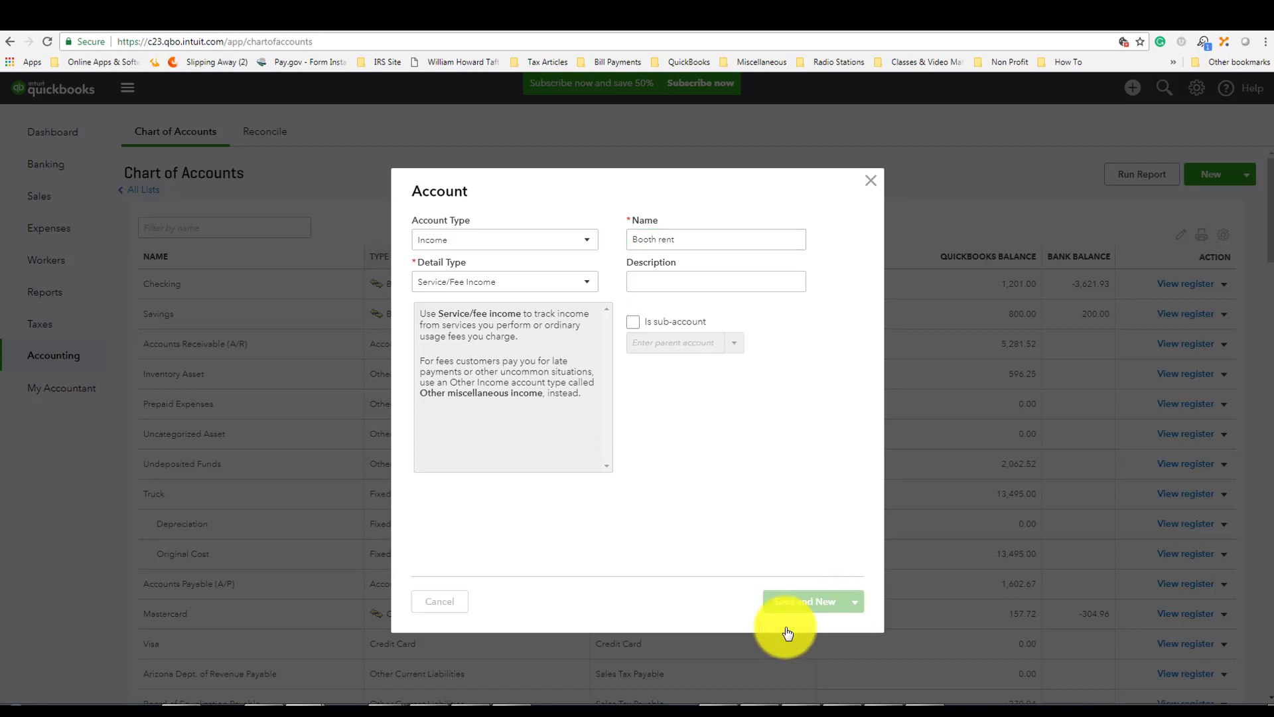
{"action": "left_click", "coordinate": [584, 240]}
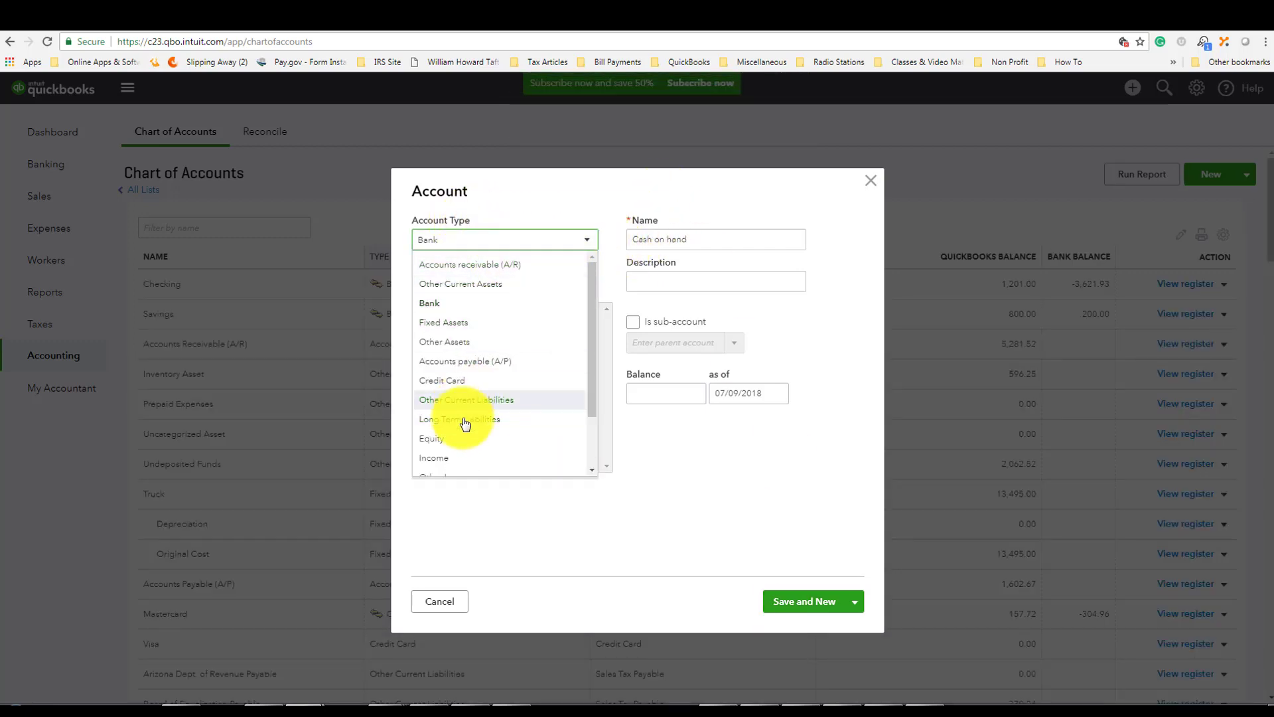
{"action": "left_click", "coordinate": [445, 457]}
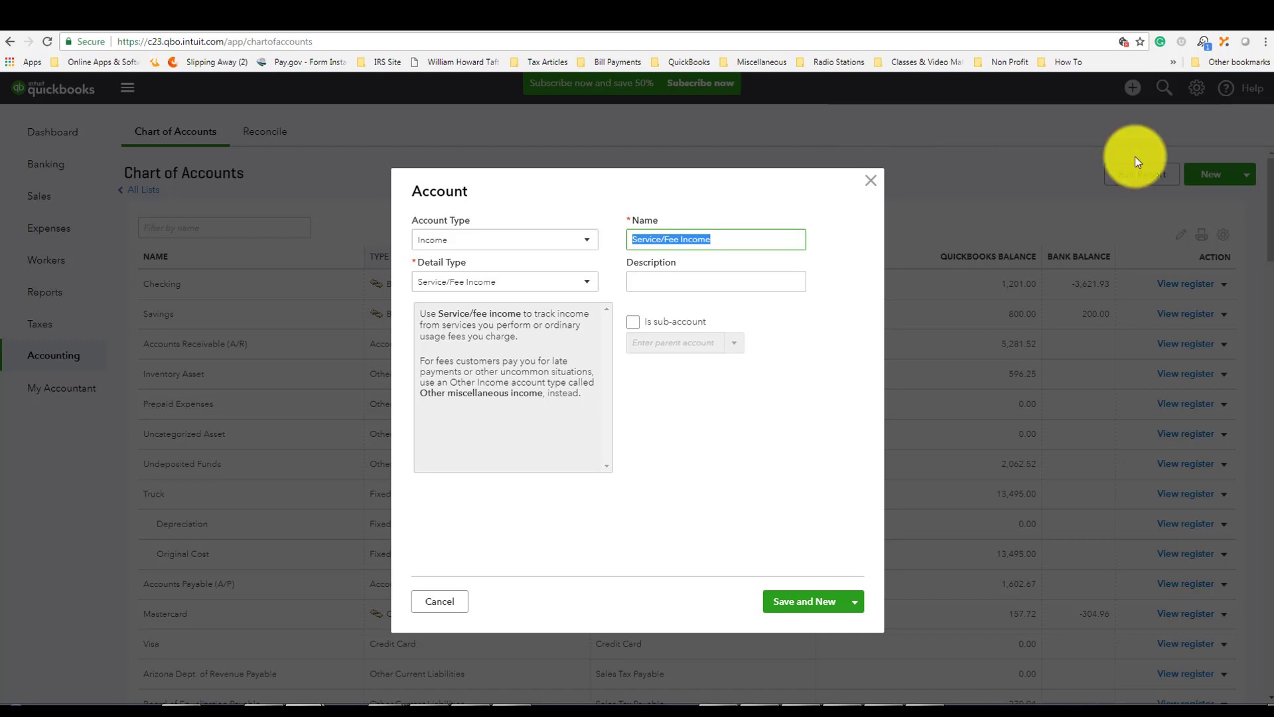
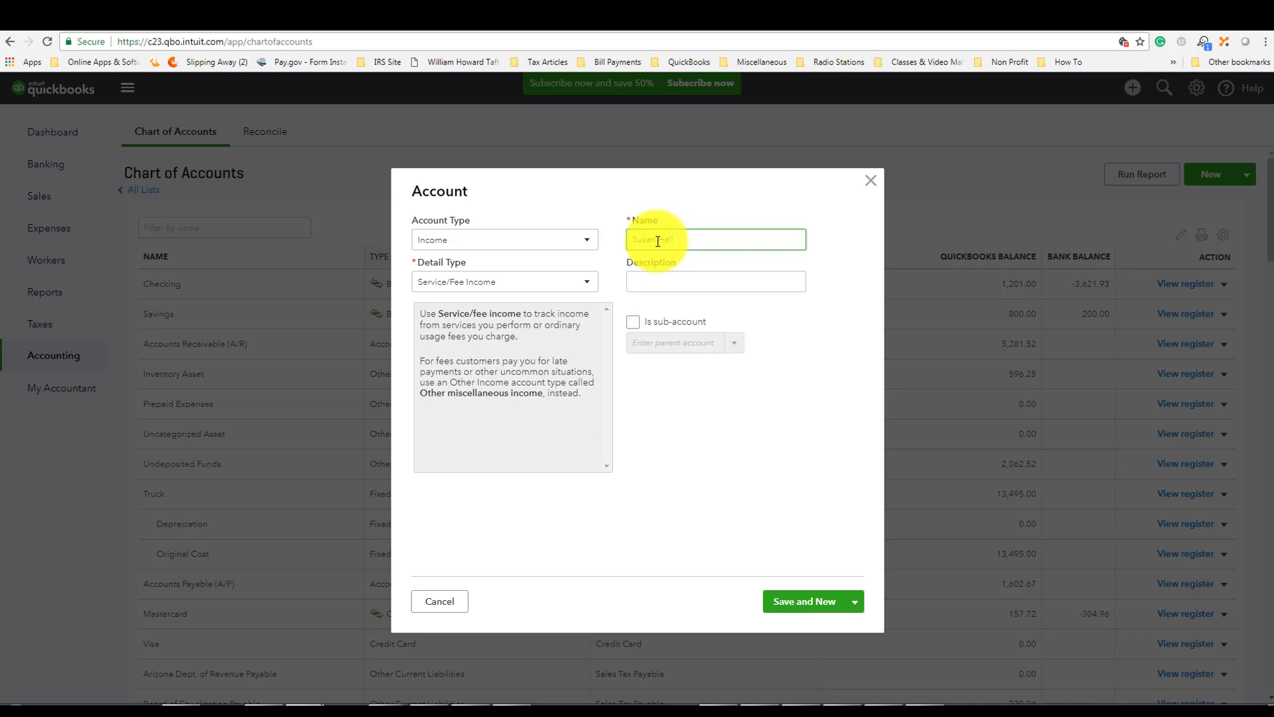
Step: Name it for the first renter, make it a sub-account of Booth rent, and save
{"action": "left_click", "coordinate": [632, 322]}
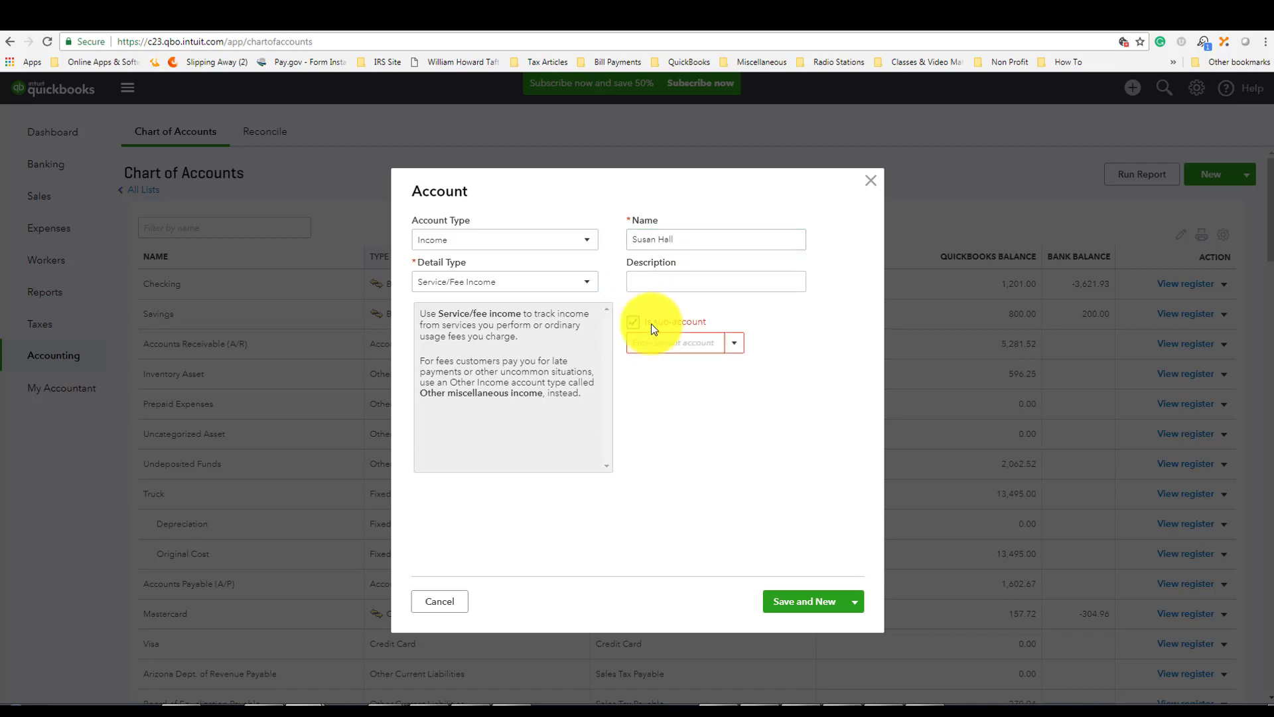
{"action": "left_click", "coordinate": [739, 350]}
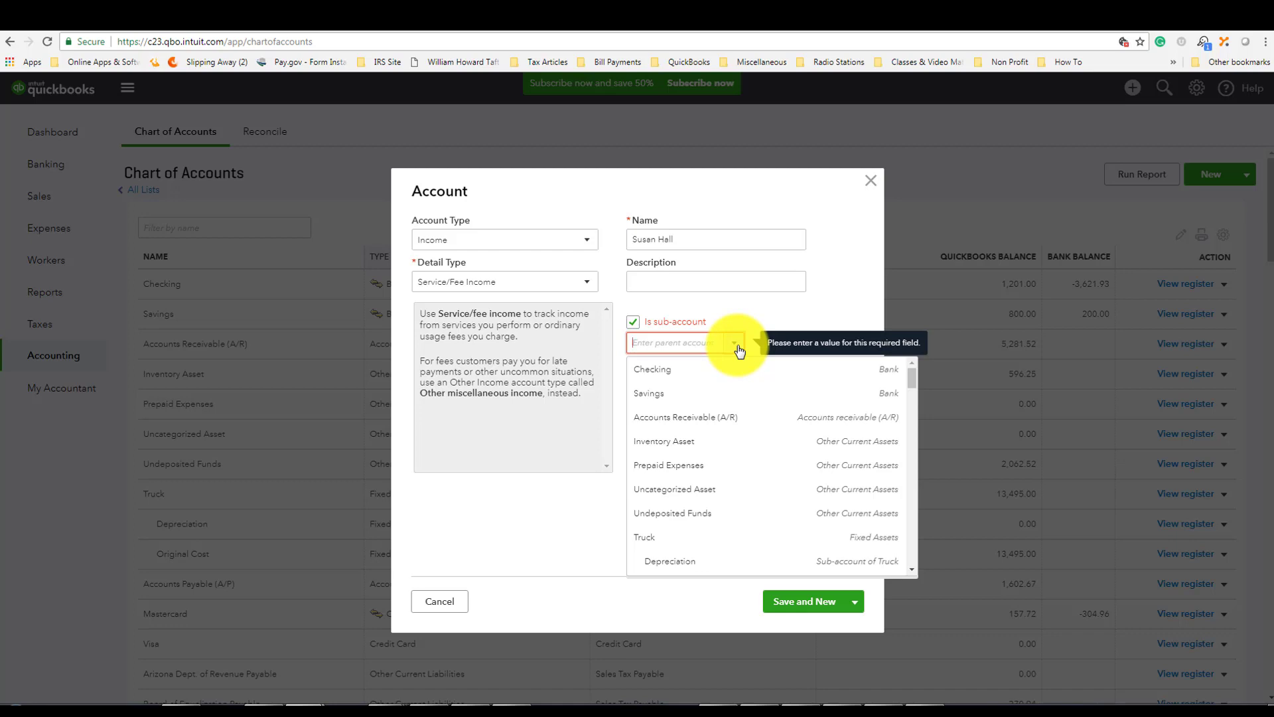
{"action": "type", "text": "Booth rent"}
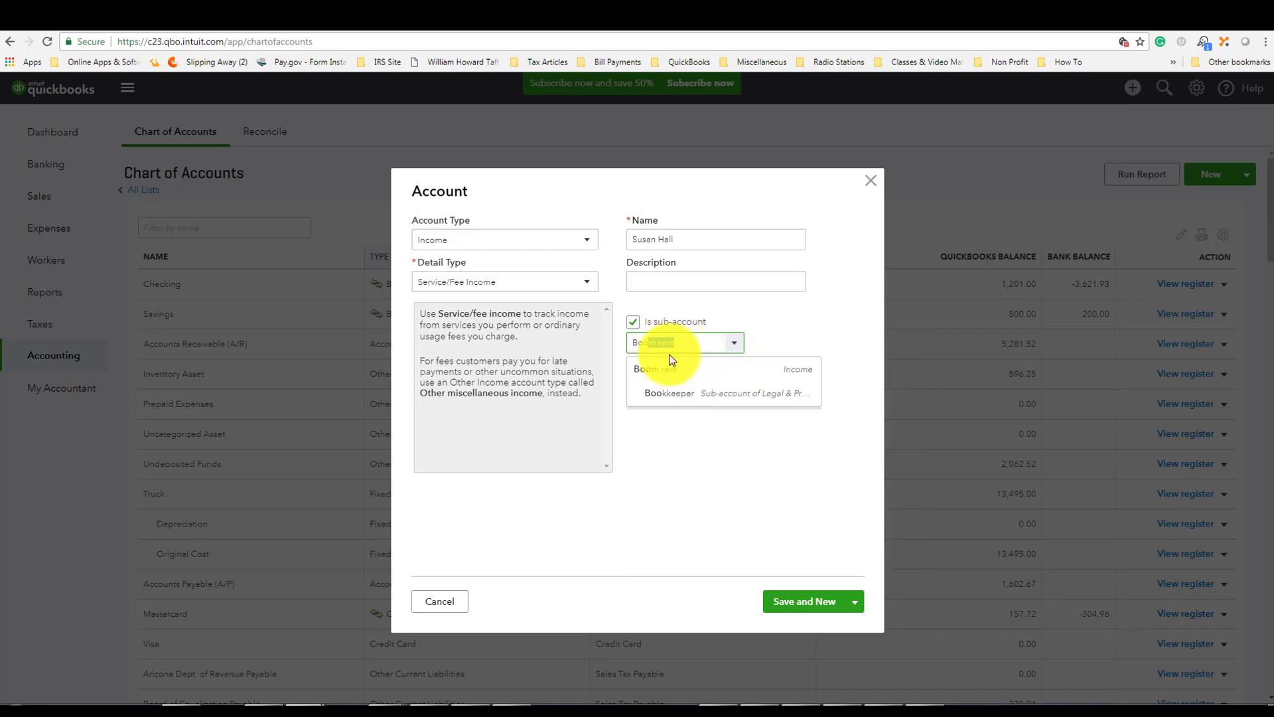
{"action": "left_click", "coordinate": [672, 378]}
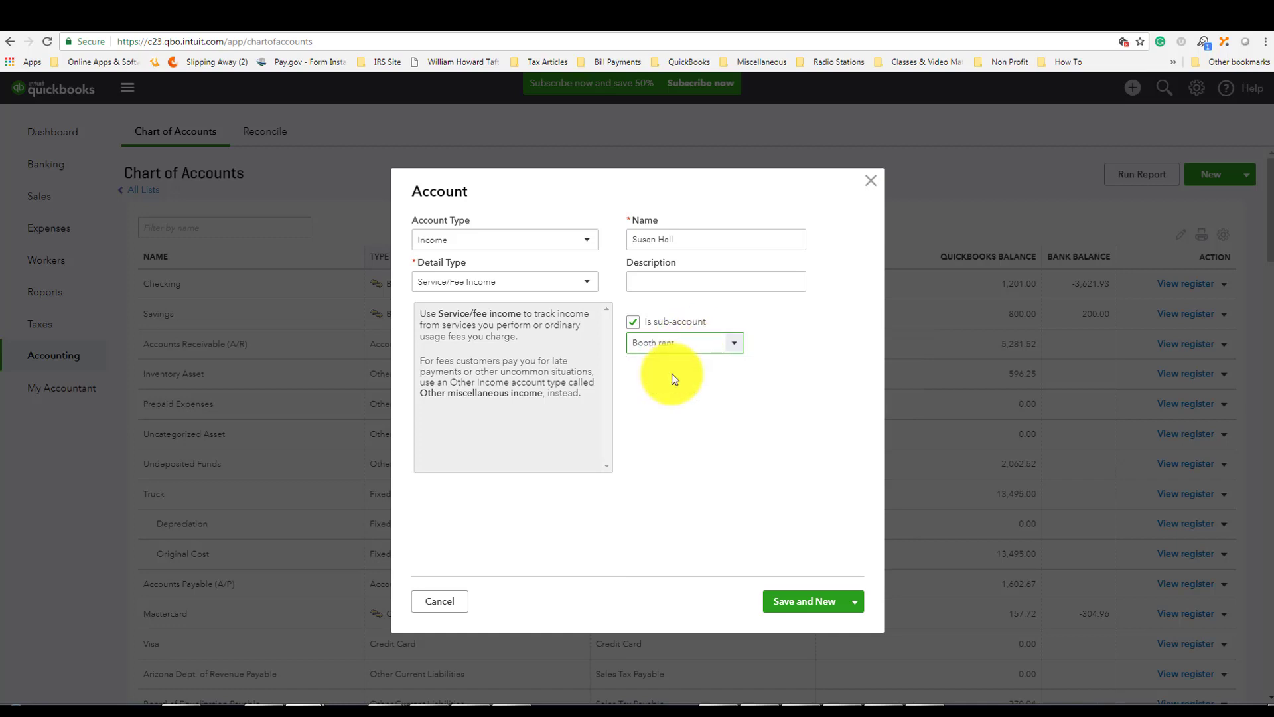
{"action": "left_click", "coordinate": [801, 608]}
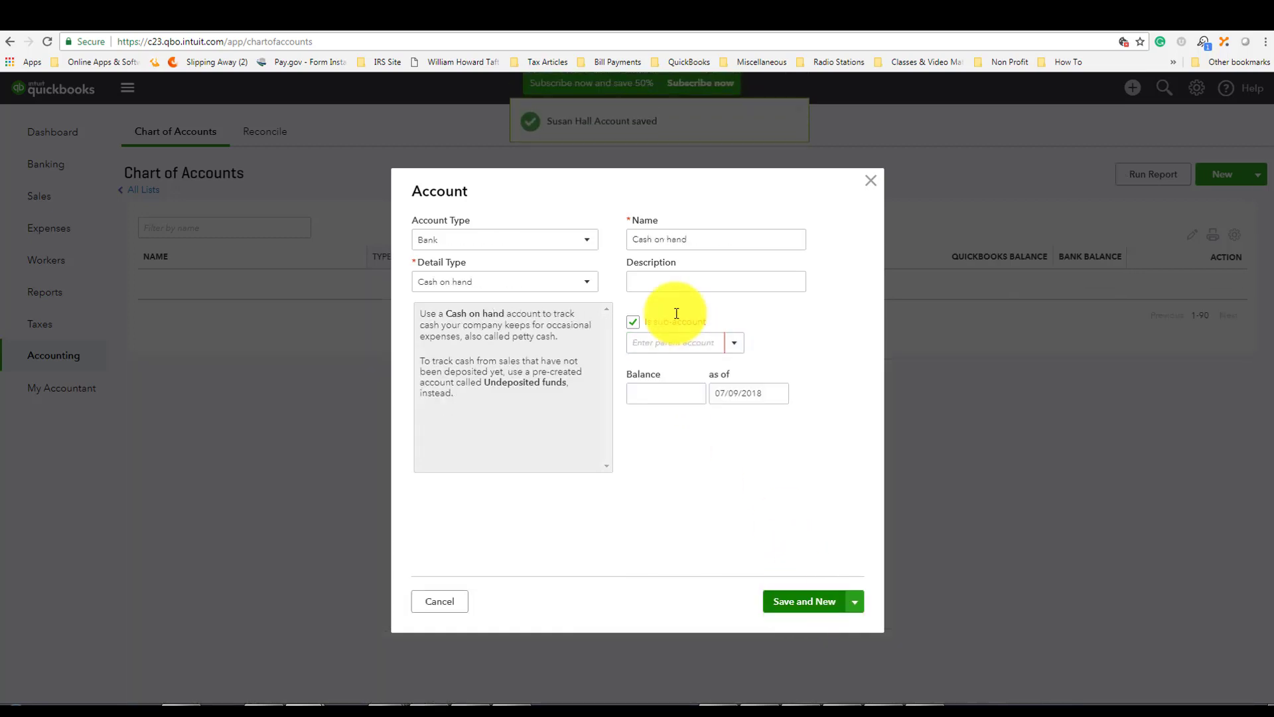
Step: Create an Income account named for the second renter under parent Booth rent, and save it
{"action": "left_click", "coordinate": [588, 250]}
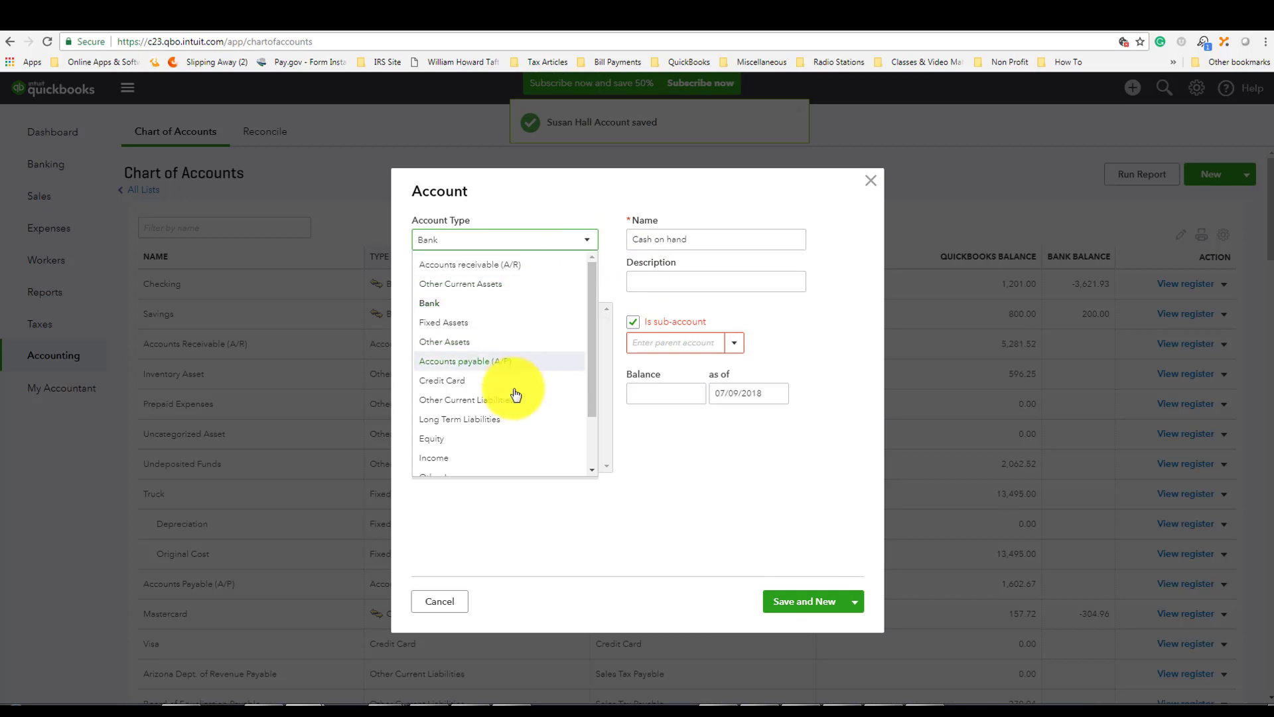
{"action": "left_click", "coordinate": [460, 458]}
{"action": "left_click_drag", "start_coordinate": [745, 238], "coordinate": [634, 239]}
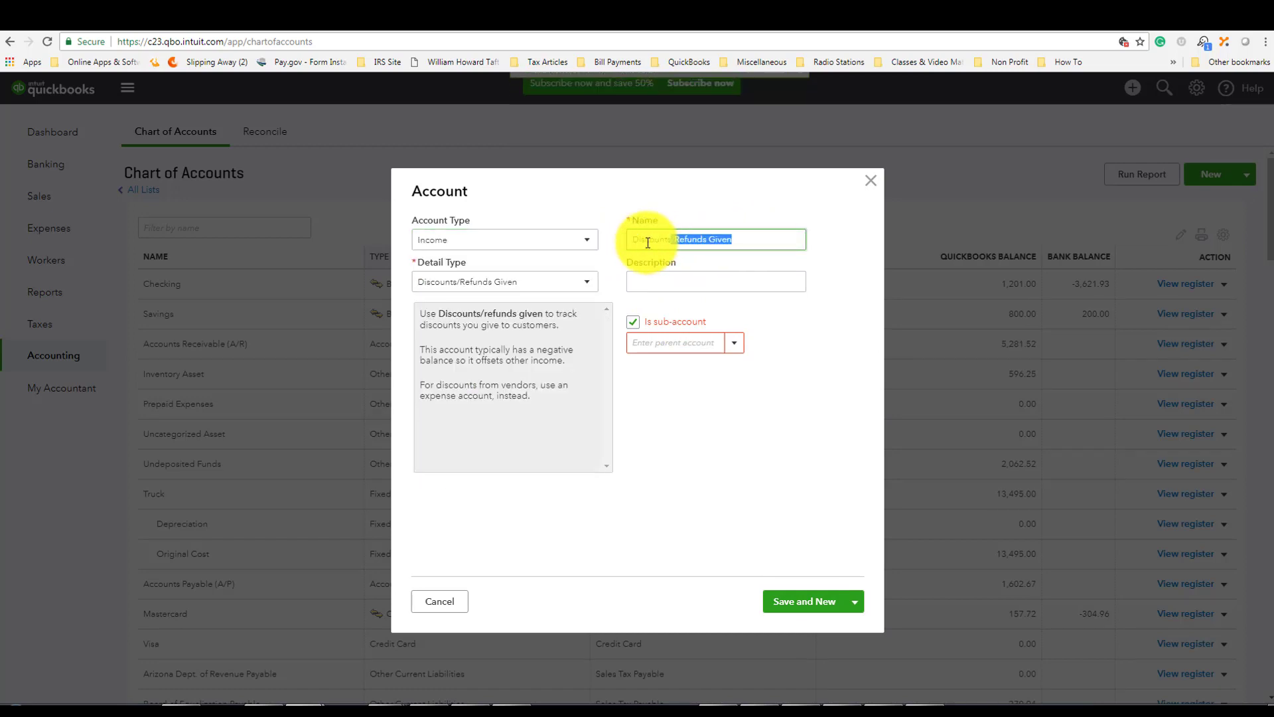
{"action": "type", "text": "Sal"}
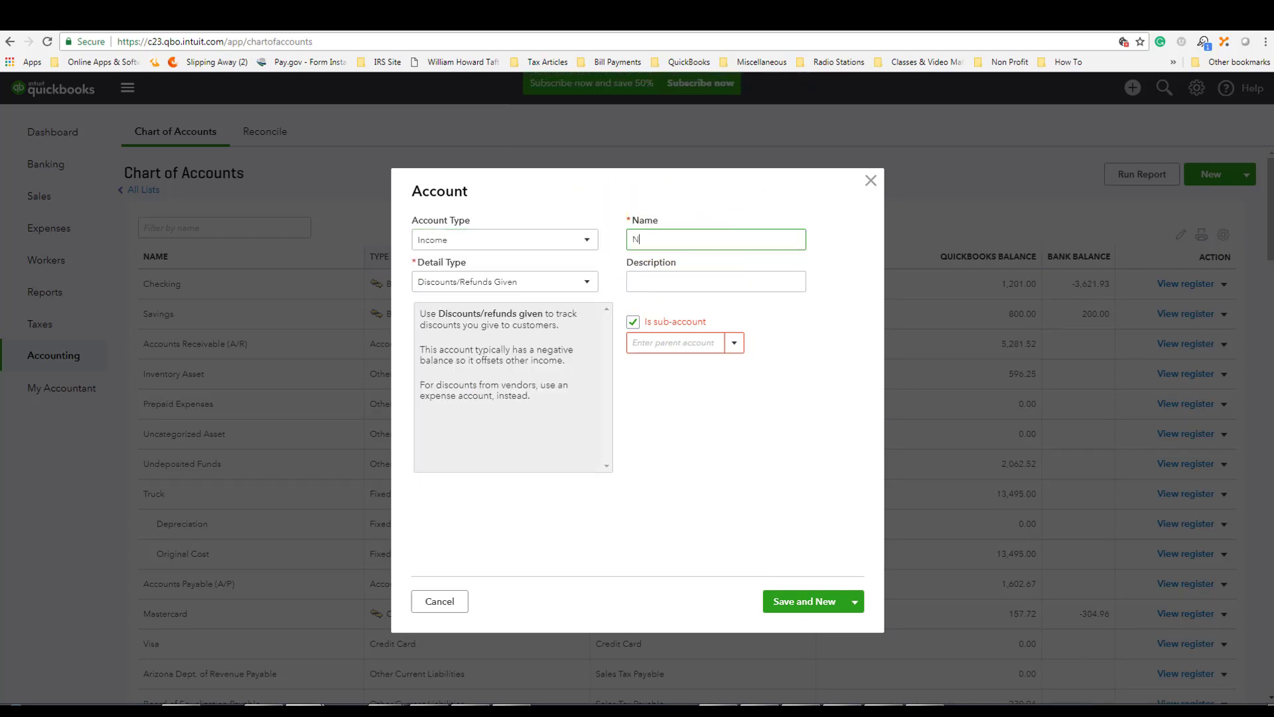
{"action": "key", "text": "BackSpace"}
{"action": "key", "text": "BackSpace"}
{"action": "key", "text": "BackSpace"}
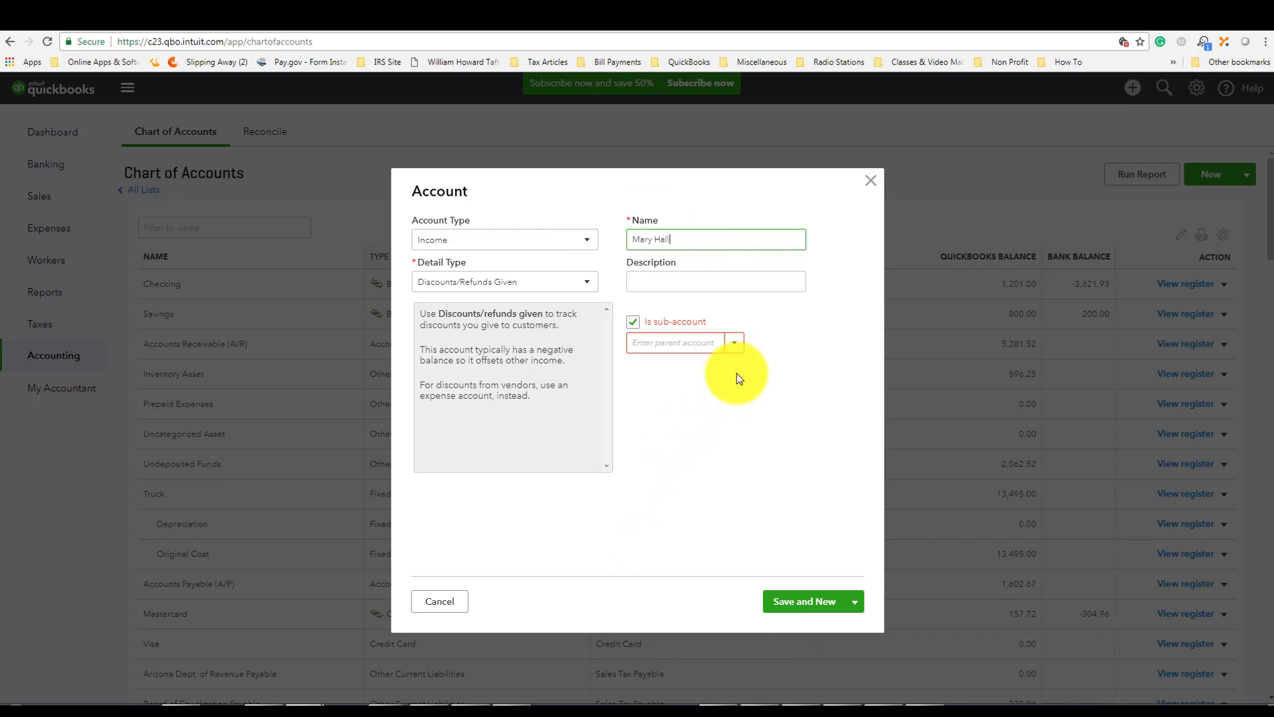
{"action": "left_click", "coordinate": [734, 343]}
{"action": "type", "text": "bo"}
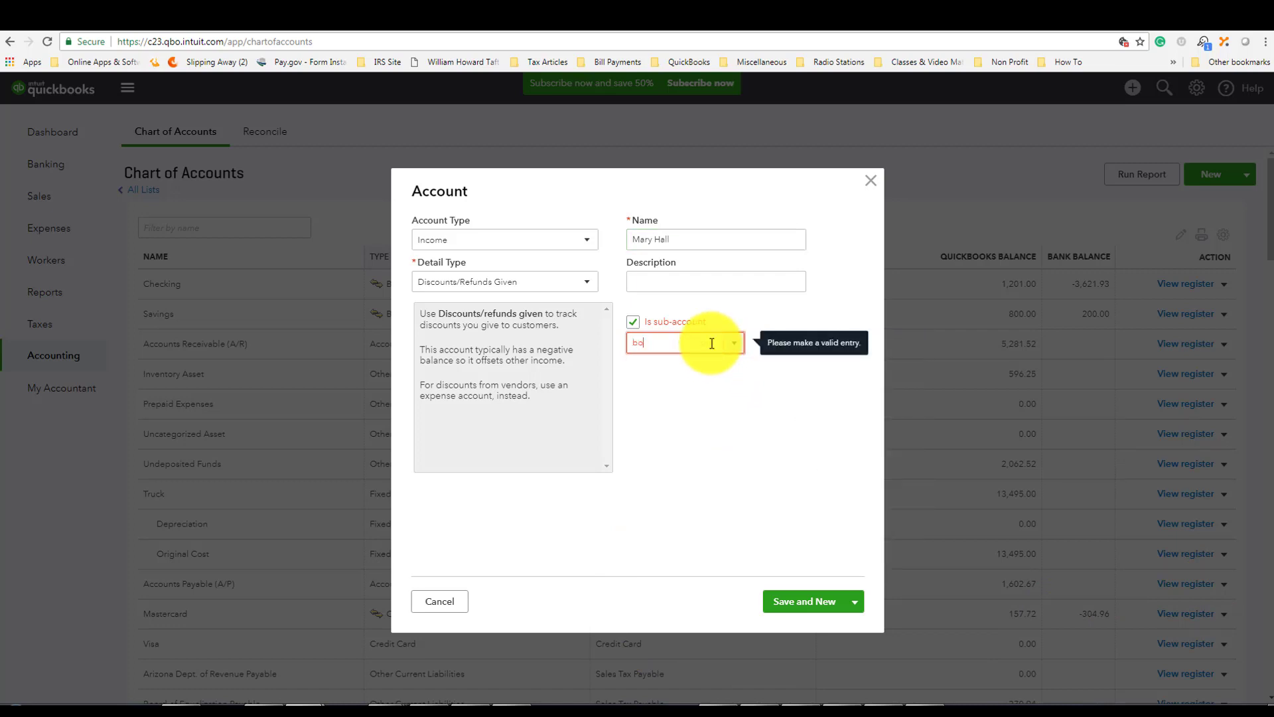
{"action": "type", "text": "thth rent"}
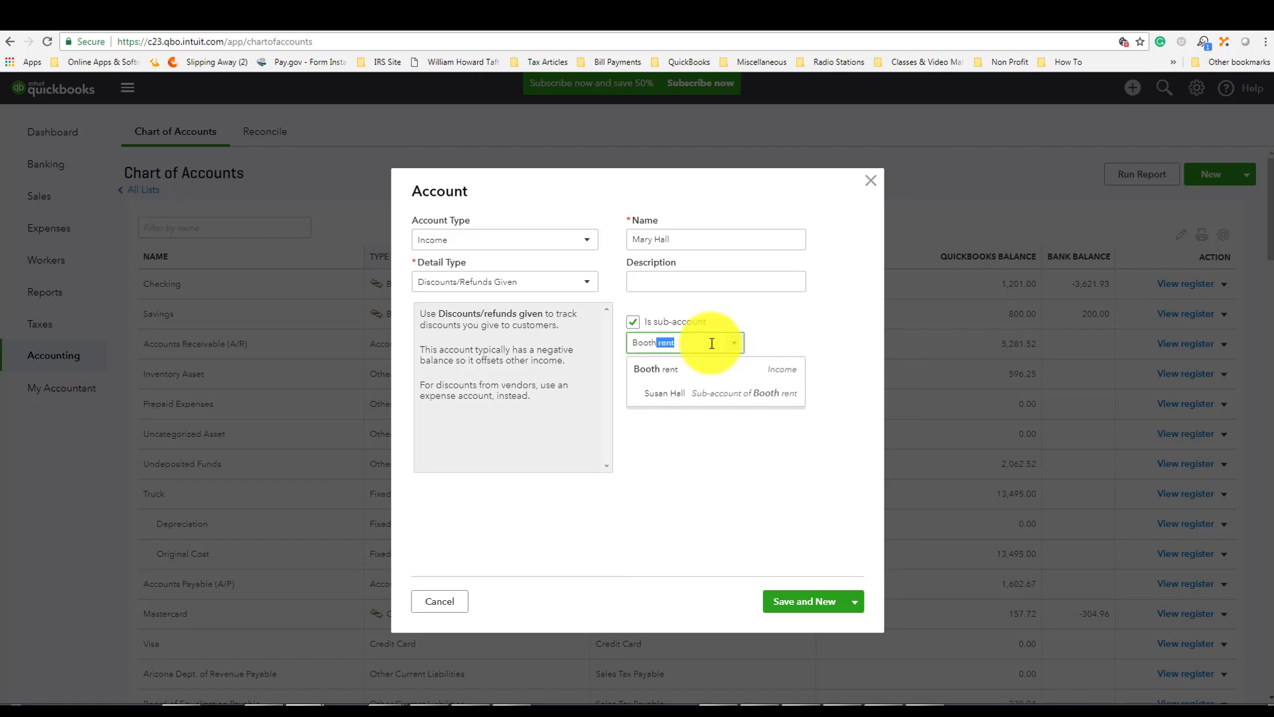
{"action": "left_click", "coordinate": [688, 380]}
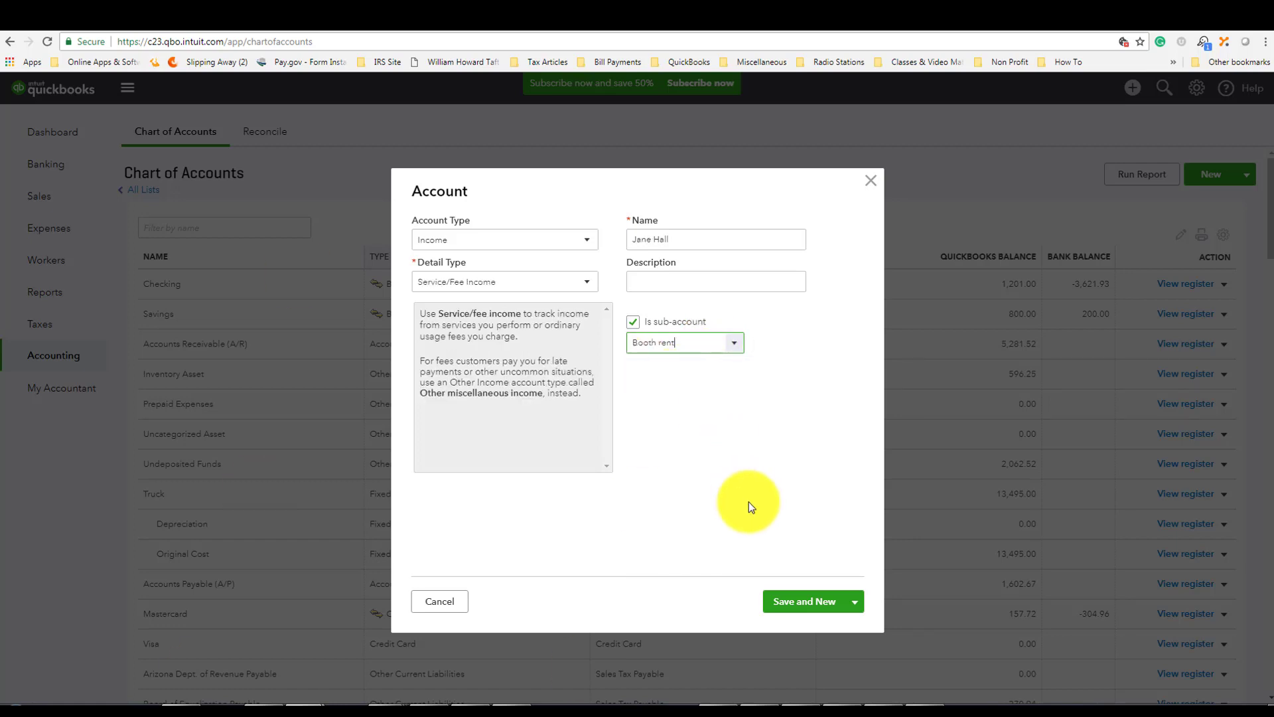
{"action": "left_click", "coordinate": [787, 600]}
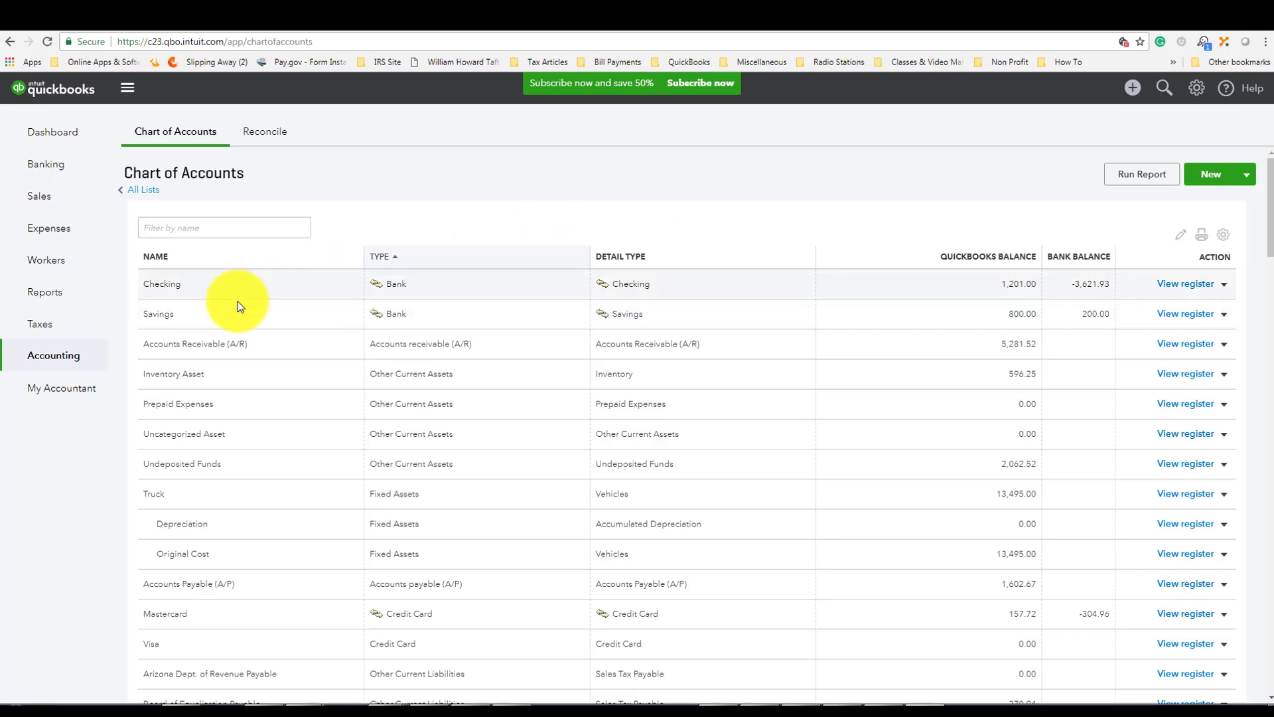
Step: Open the Products and Services list in the Sales area
{"action": "left_click", "coordinate": [47, 205]}
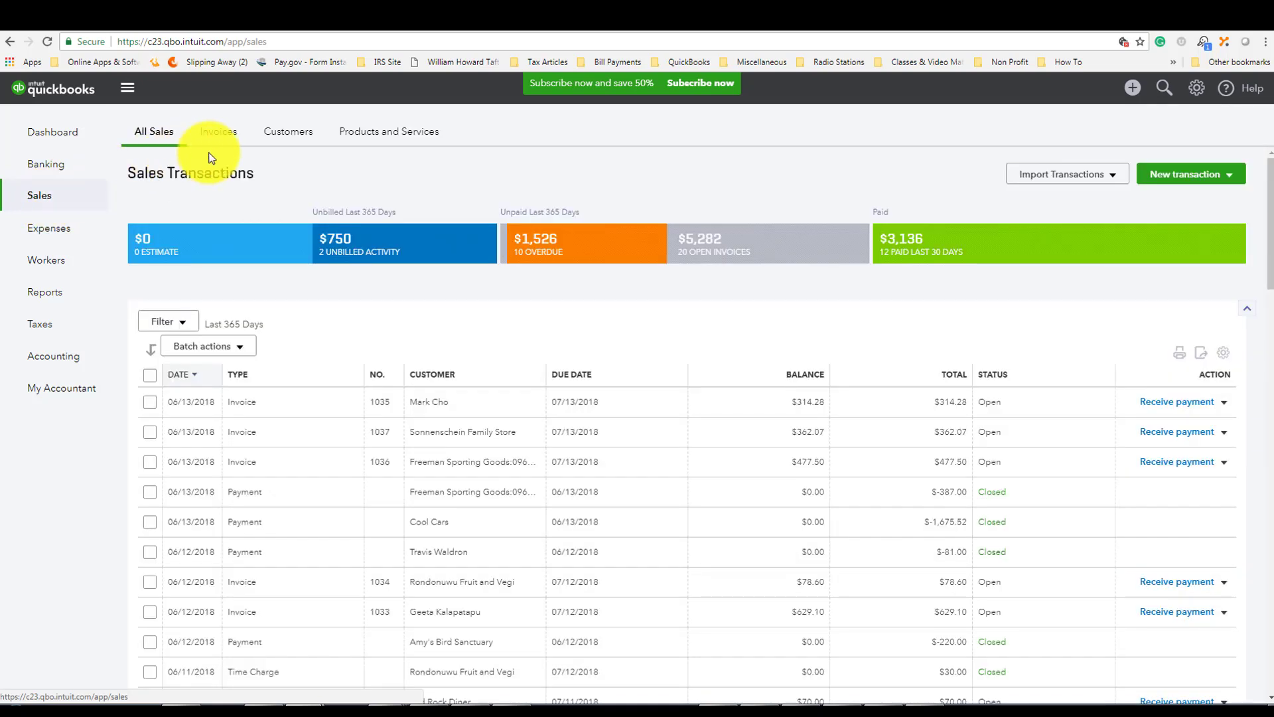
{"action": "left_click", "coordinate": [406, 134]}
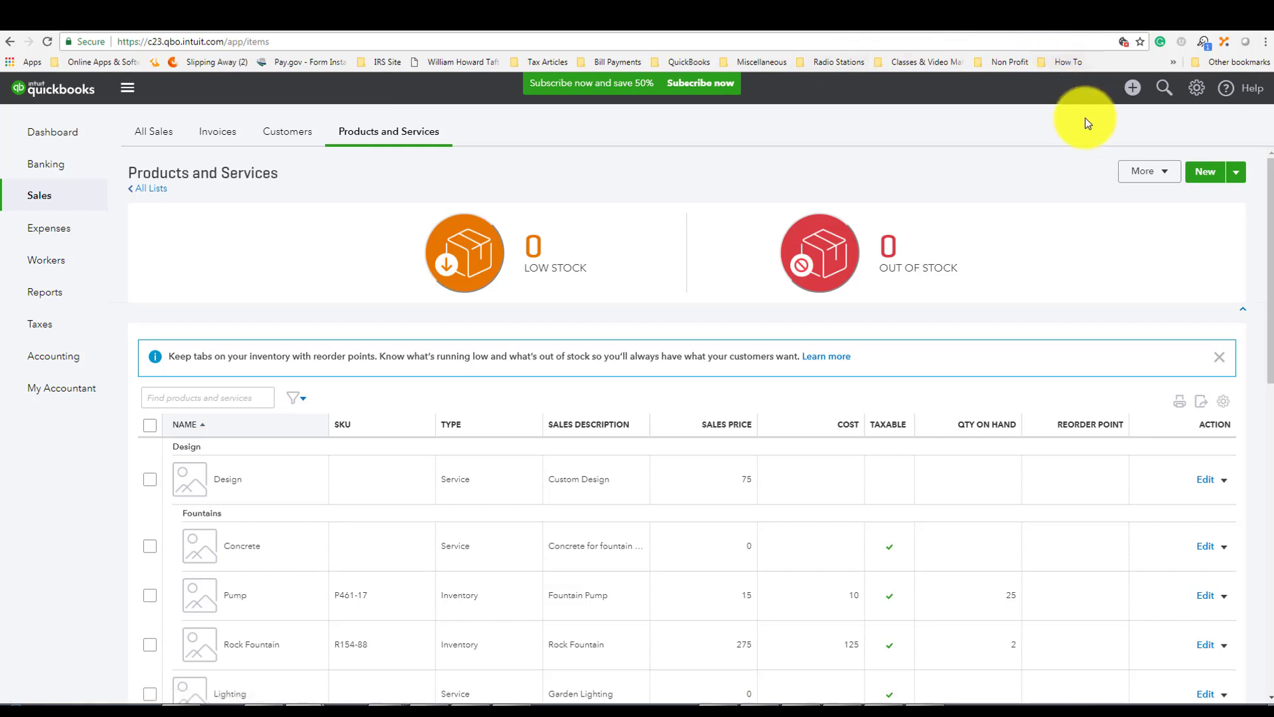
Step: Start a new Service item and enter its name, 'Booth Ren'
{"action": "left_click", "coordinate": [1199, 180]}
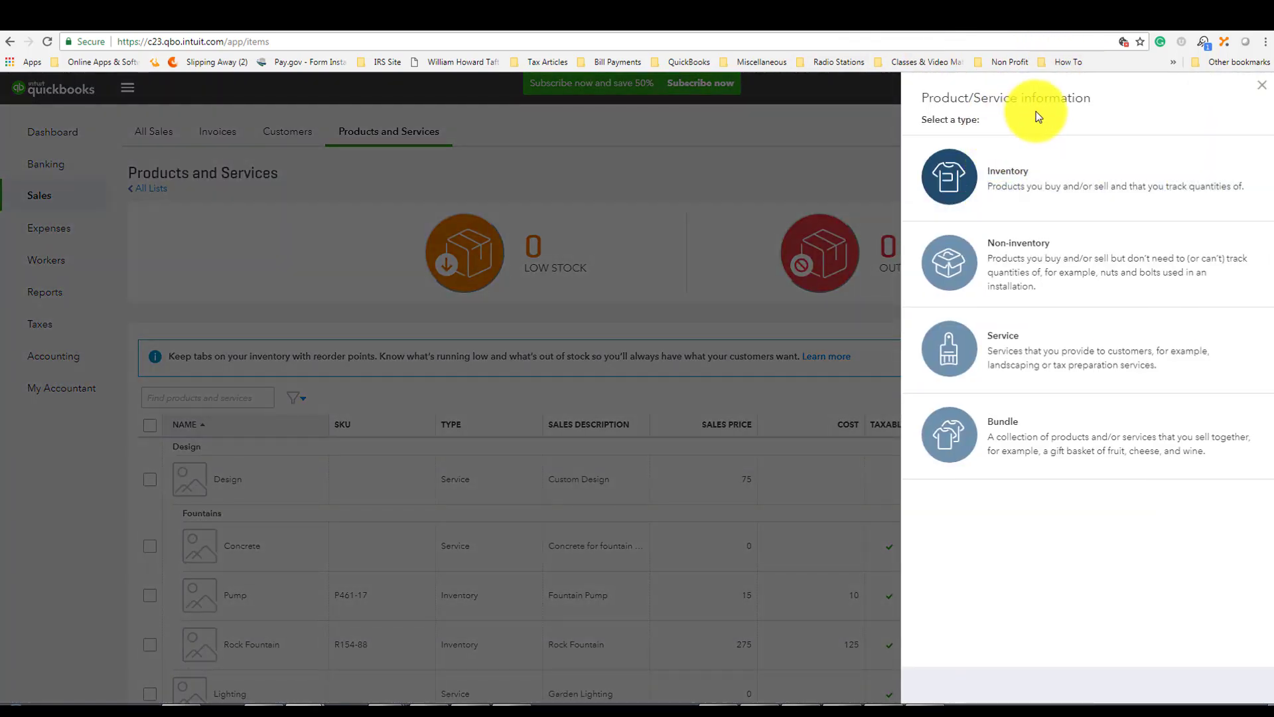
{"action": "left_click", "coordinate": [962, 193]}
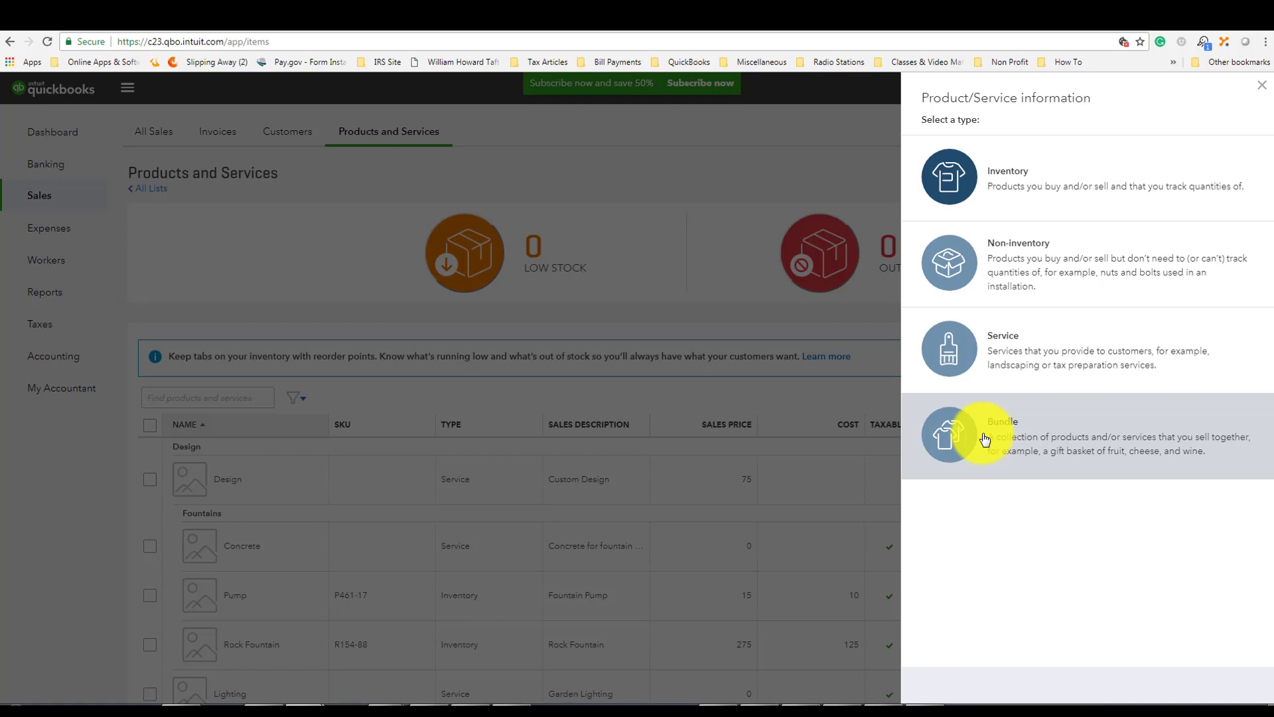
{"action": "left_click", "coordinate": [979, 364]}
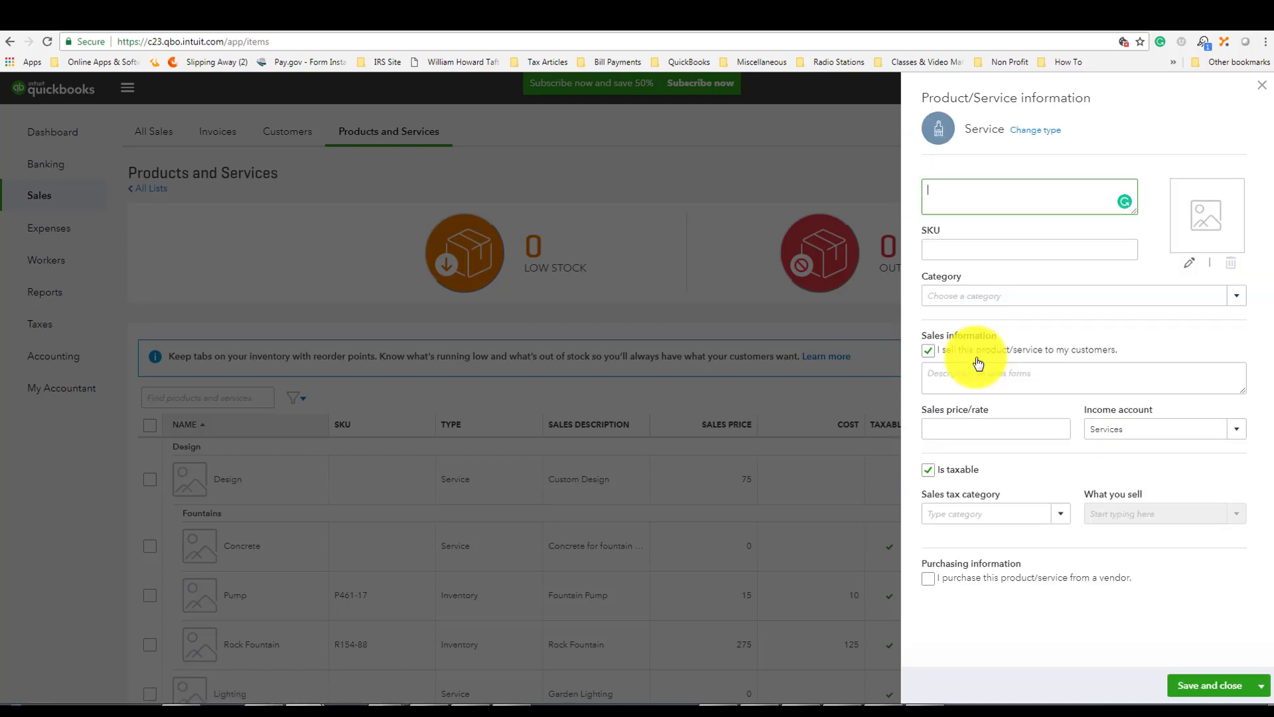
{"action": "left_click", "coordinate": [1066, 193]}
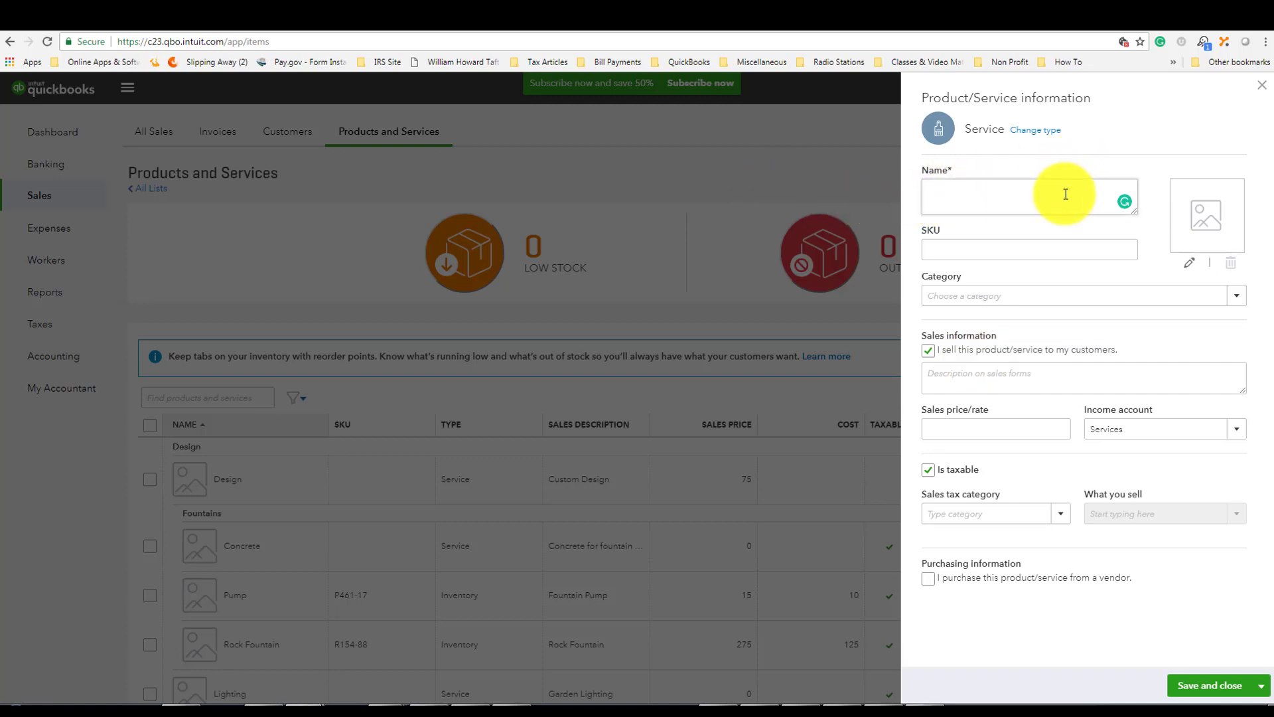
{"action": "type", "text": "Both"}
{"action": "key", "text": "BackSpace"}
{"action": "key", "text": "BackSpace"}
{"action": "type", "text": "oth"}
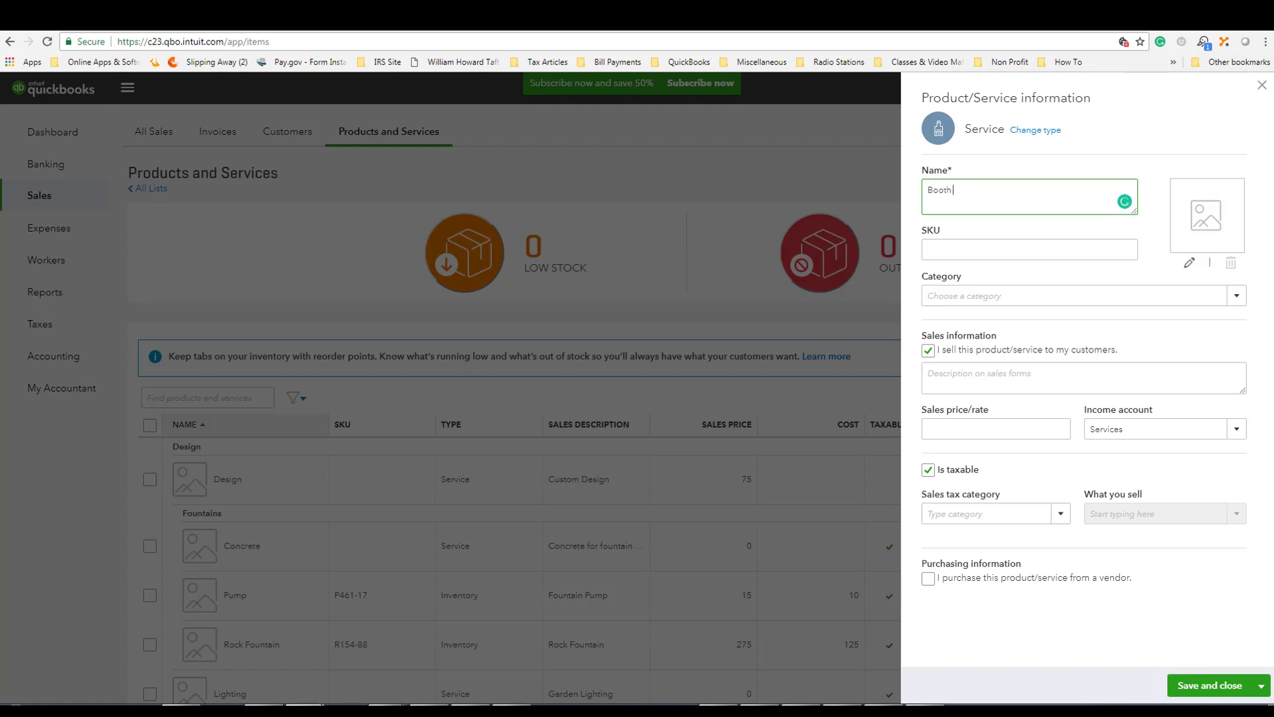
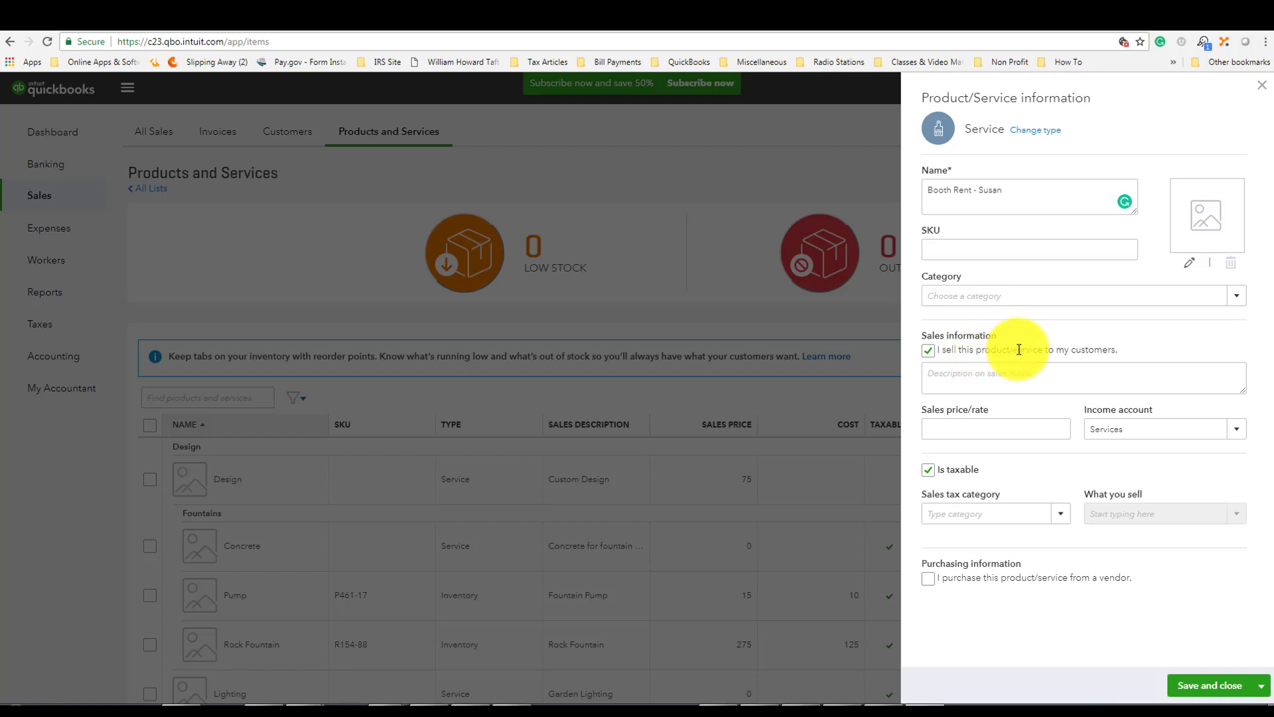
Step: Enter 'Weekly Booth Rent' as the booth-rent service's sales description
{"action": "left_click", "coordinate": [946, 378]}
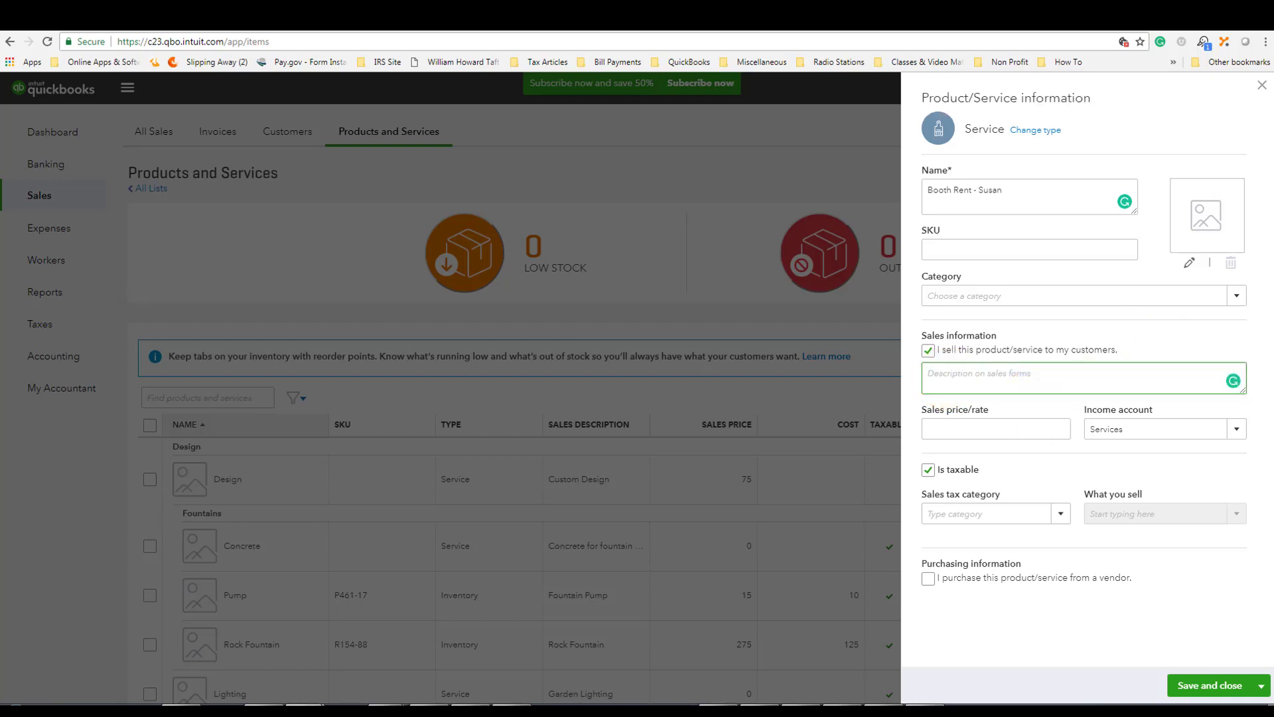
{"action": "type", "text": "W"}
{"action": "type", "text": "e"}
{"action": "type", "text": "e"}
{"action": "type", "text": "k"}
{"action": "type", "text": "ly"}
{"action": "type", "text": " Boothr"}
{"action": "type", "text": "e"}
{"action": "type", "text": "Rent"}
{"action": "left_click", "coordinate": [995, 429]}
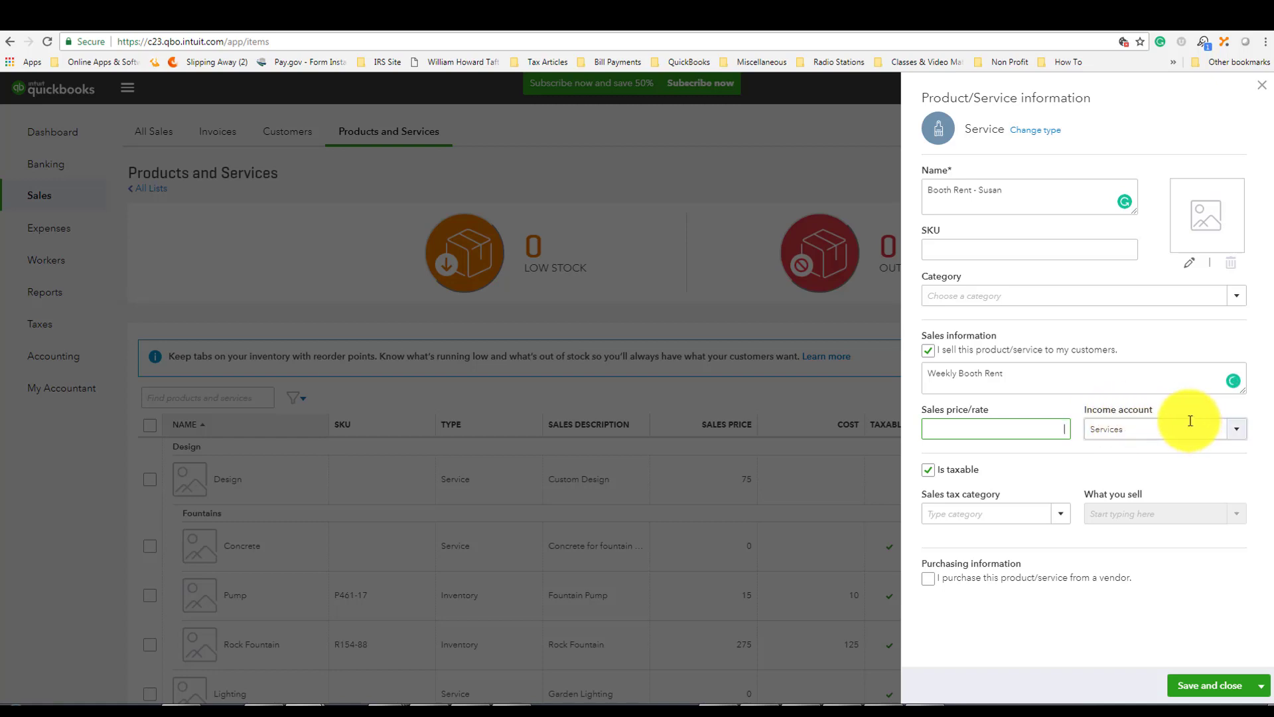
Step: Set the income account to the first renter's Booth rent sub-account
{"action": "left_click", "coordinate": [1236, 435]}
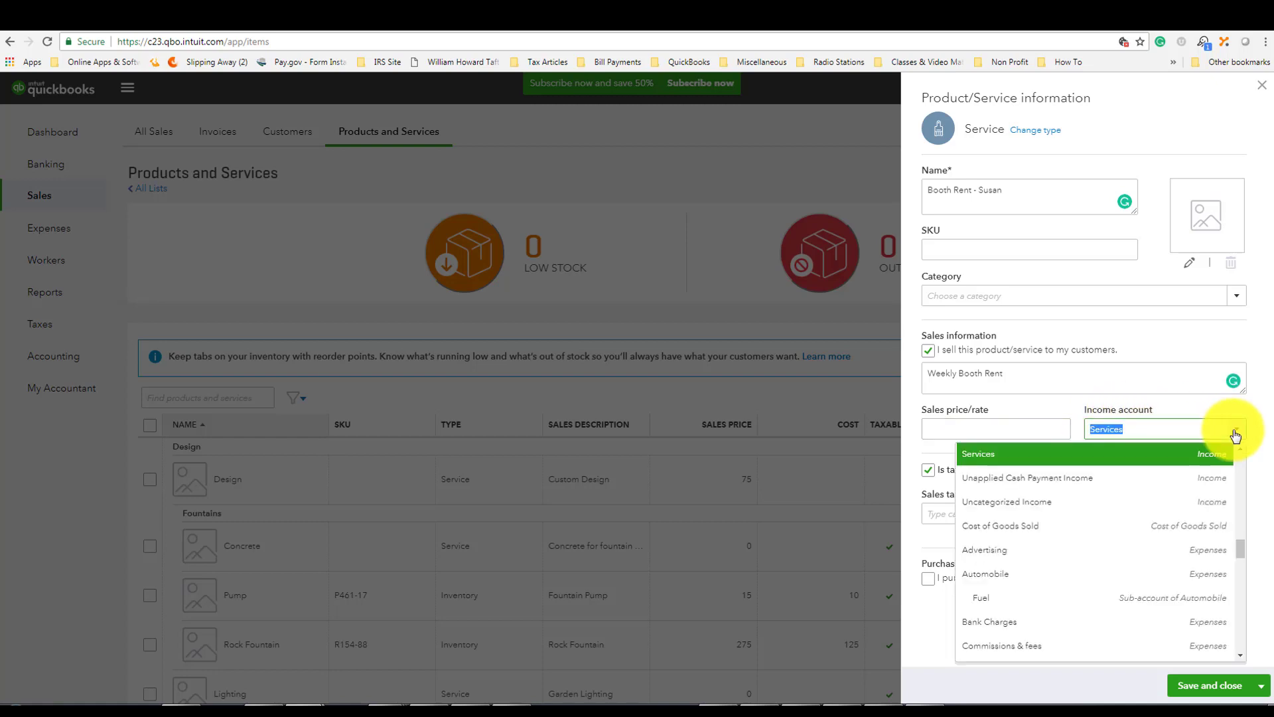
{"action": "scroll", "coordinate": [1127, 535], "scroll_direction": "down", "scroll_amount": 1}
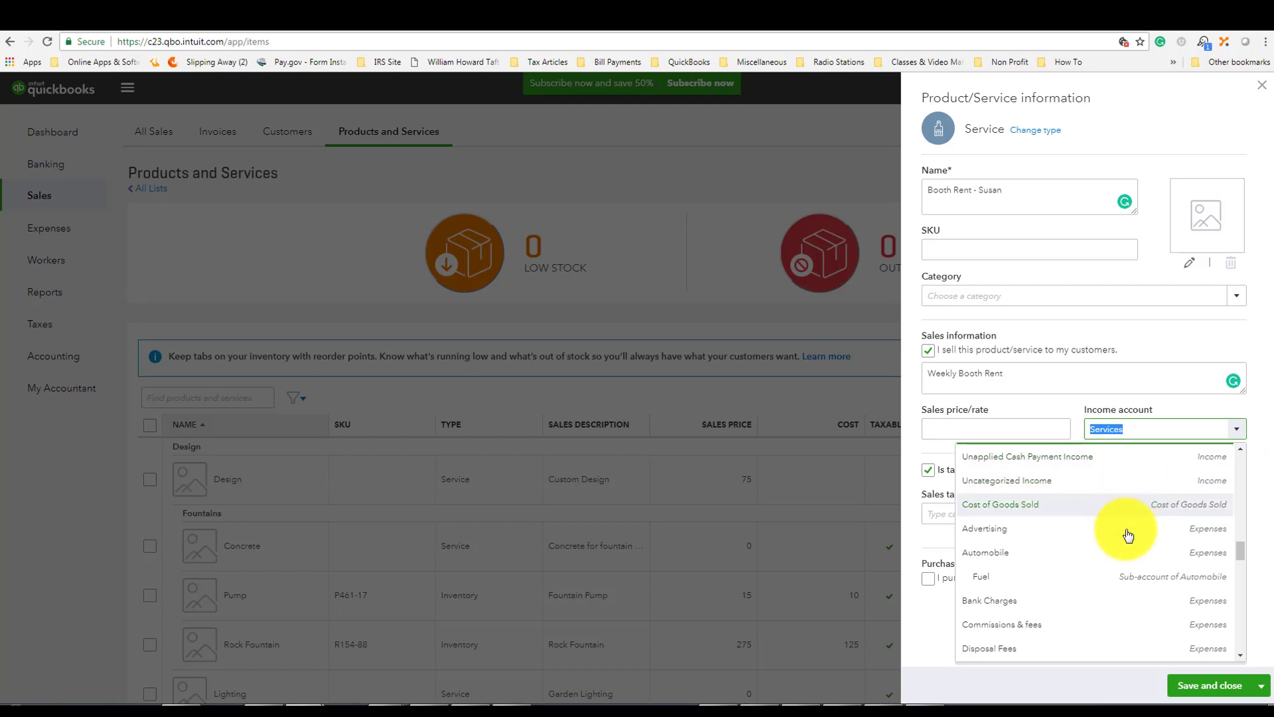
{"action": "scroll", "coordinate": [1128, 535], "scroll_direction": "down", "scroll_amount": 4}
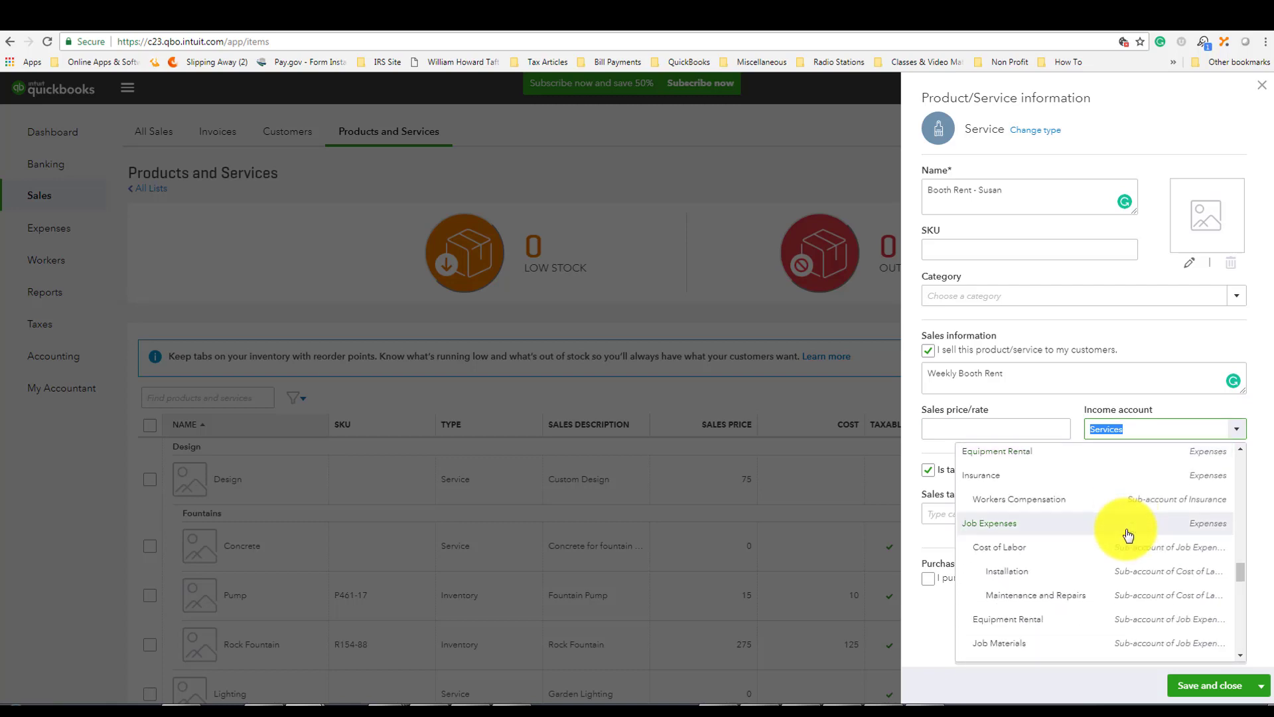
{"action": "scroll", "coordinate": [1129, 535], "scroll_direction": "down", "scroll_amount": 4}
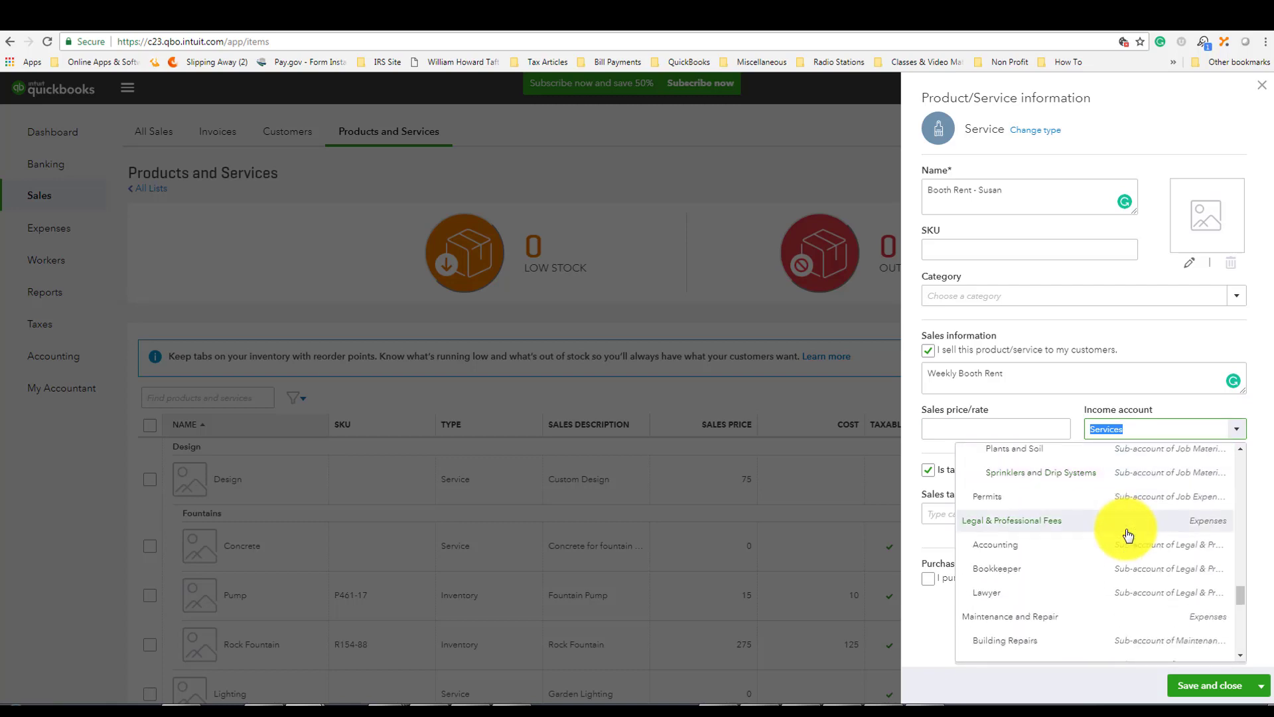
{"action": "scroll", "coordinate": [1128, 535], "scroll_direction": "down", "scroll_amount": 4}
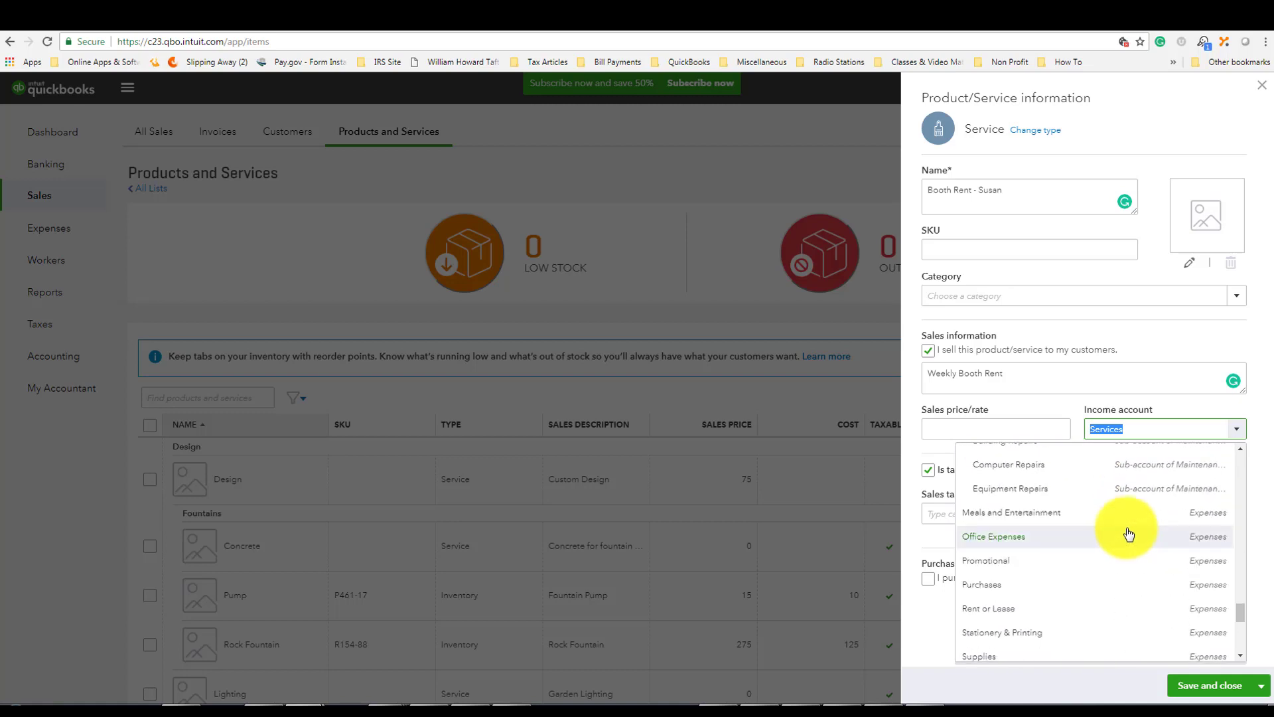
{"action": "type", "text": "ble"}
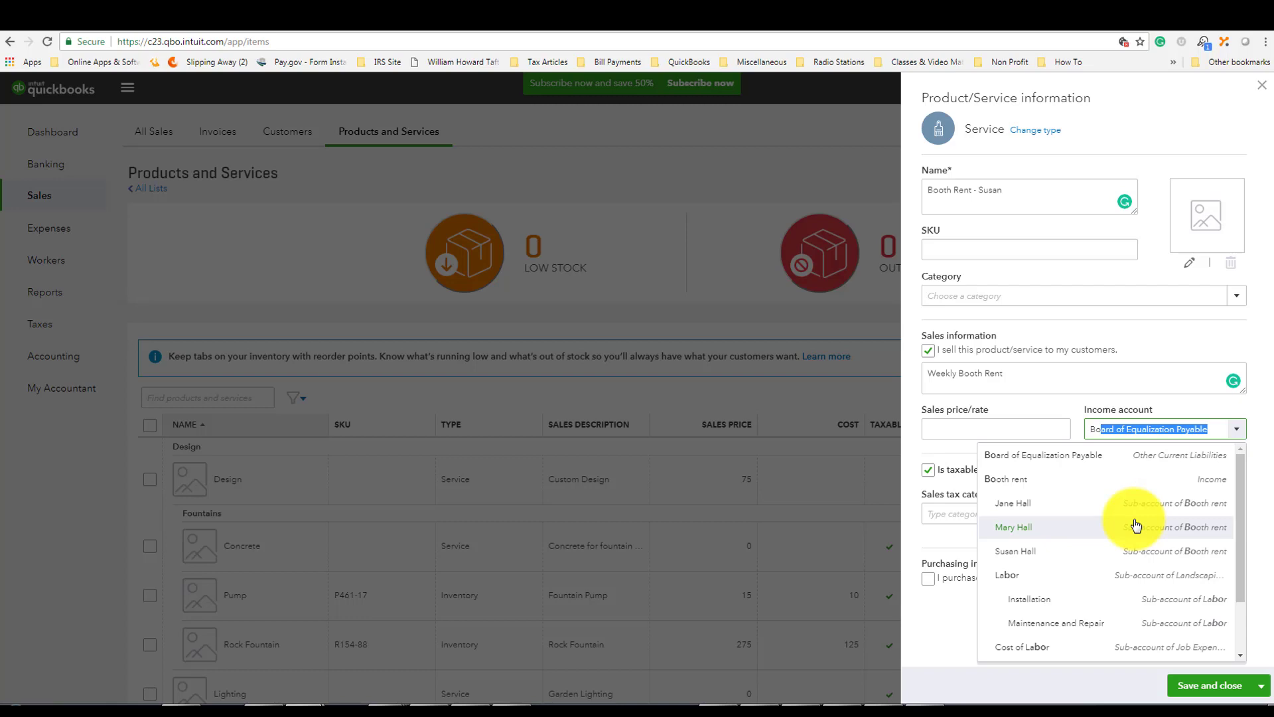
{"action": "left_click", "coordinate": [1020, 556]}
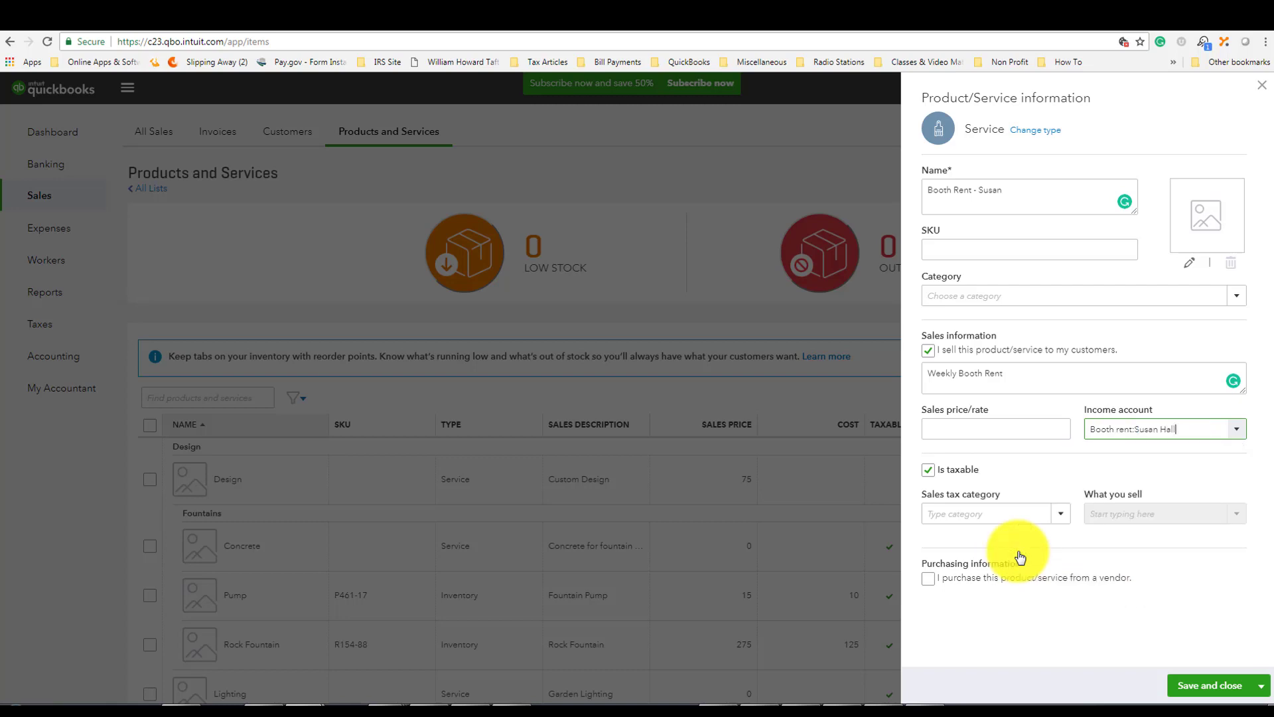
Step: Set the sales price to 250 and save the service with Save and new
{"action": "left_click", "coordinate": [1014, 432]}
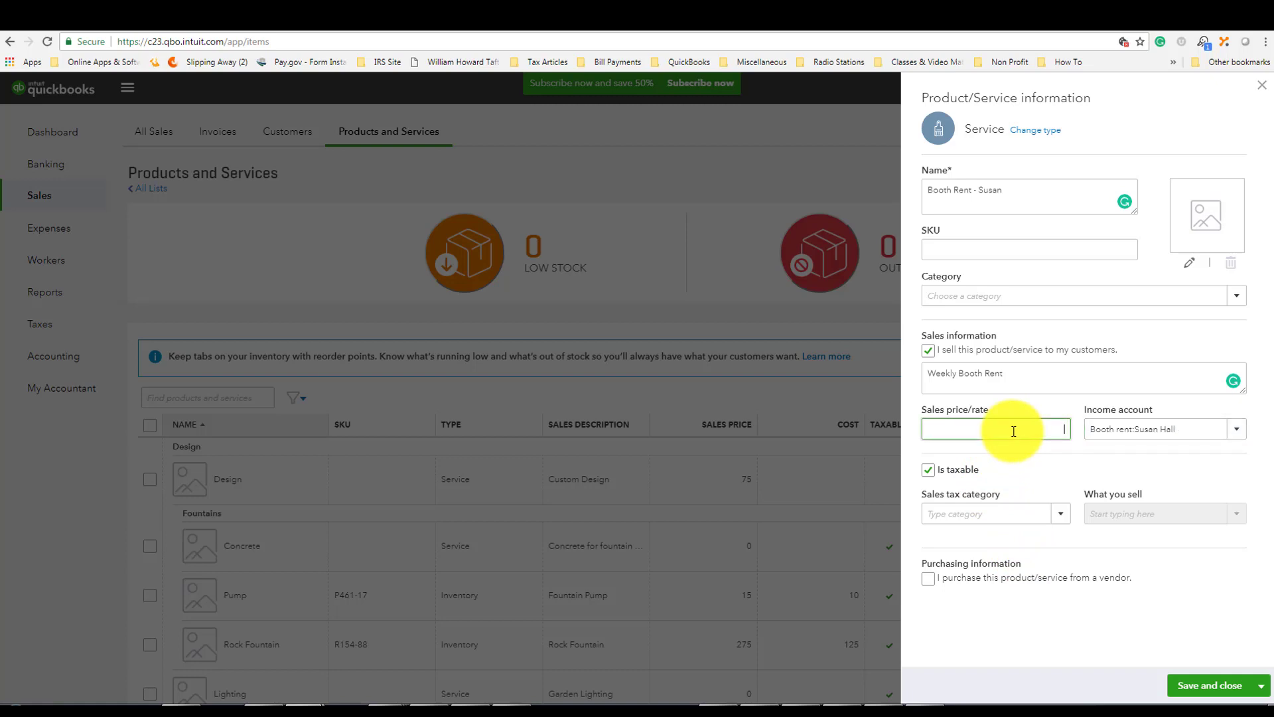
{"action": "type", "text": "250"}
{"action": "key", "text": "Tab"}
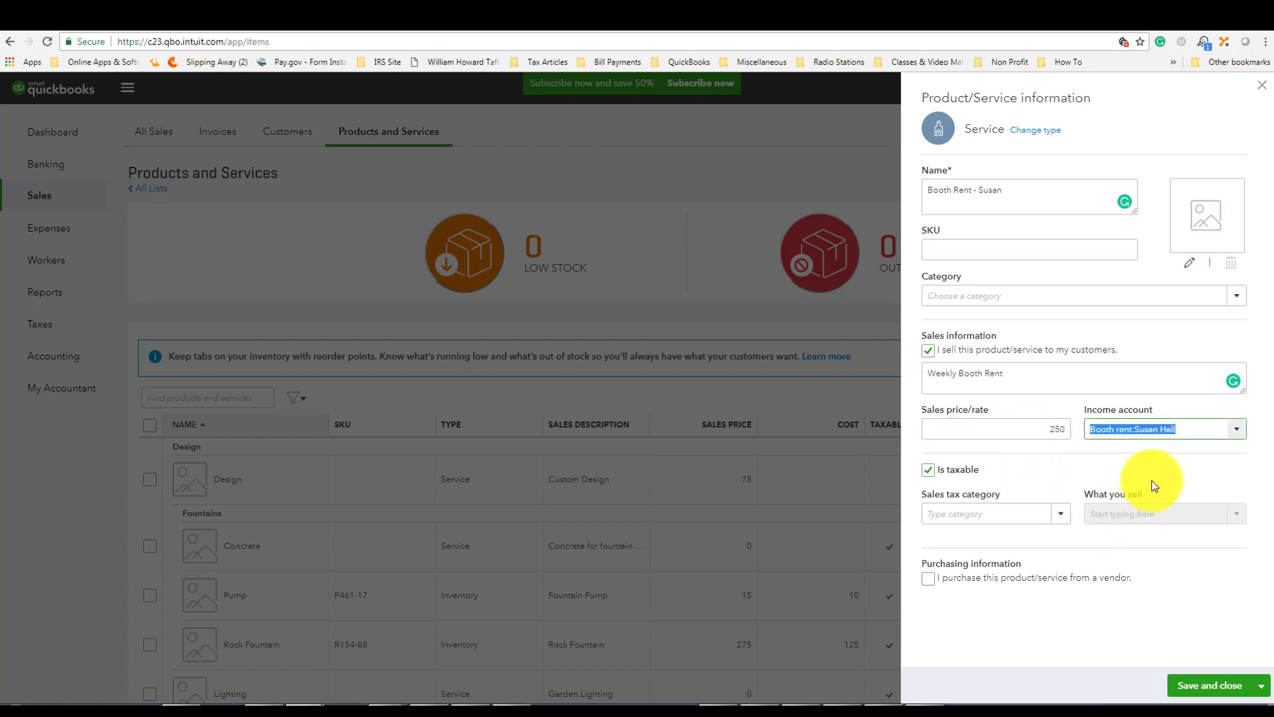
{"action": "left_click", "coordinate": [1261, 685]}
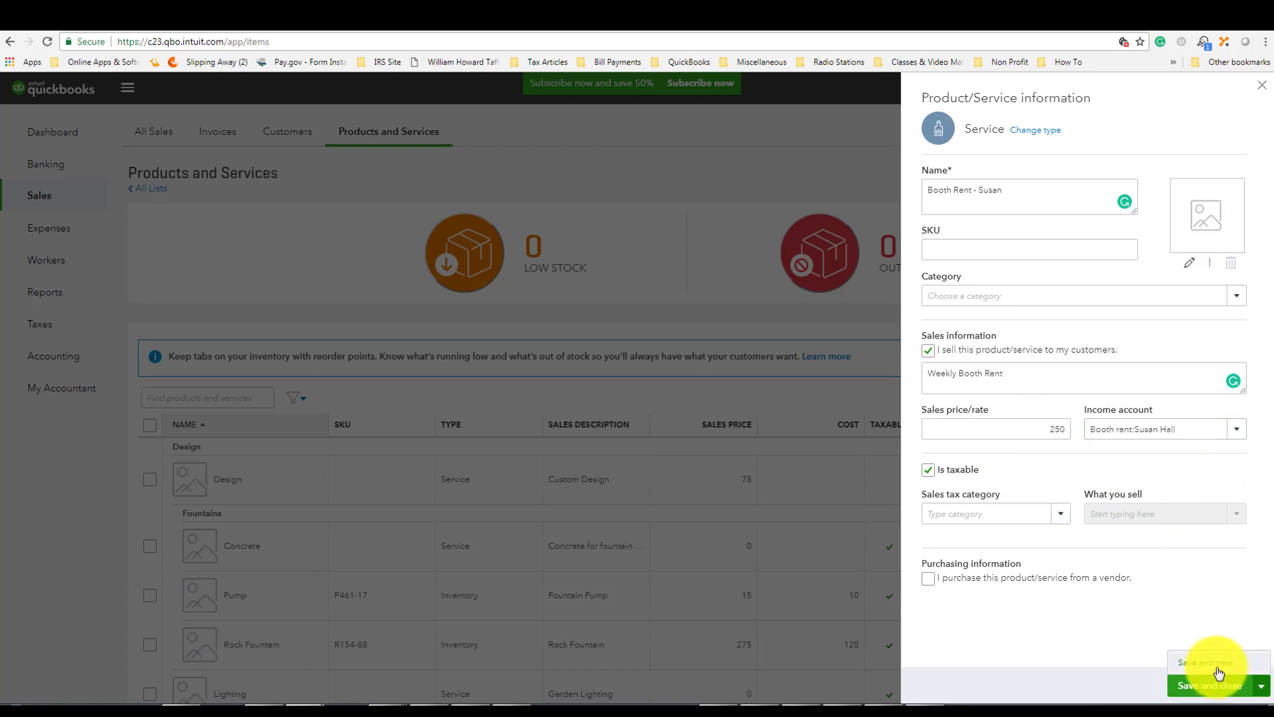
{"action": "left_click", "coordinate": [1218, 667]}
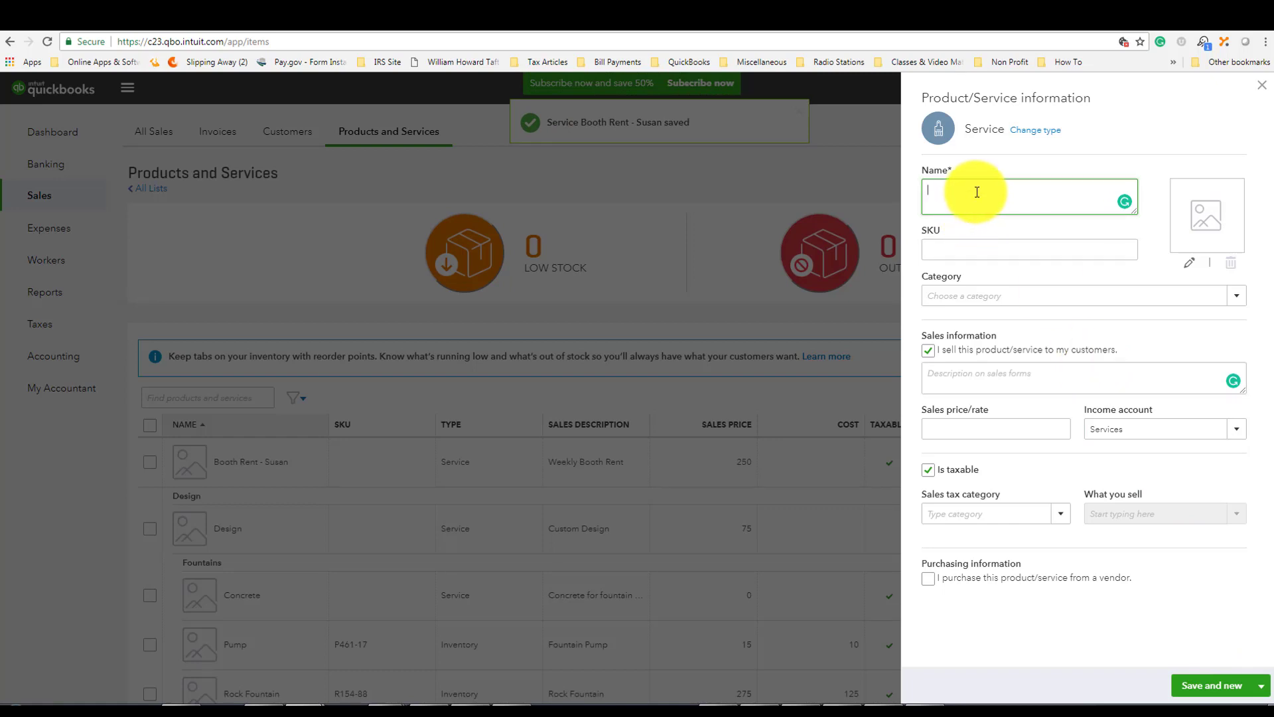
Step: Name the other renter's booth-rent service, mark it sold, described 'Weekly Booth Rent' at 250
{"action": "type", "text": "Boo"}
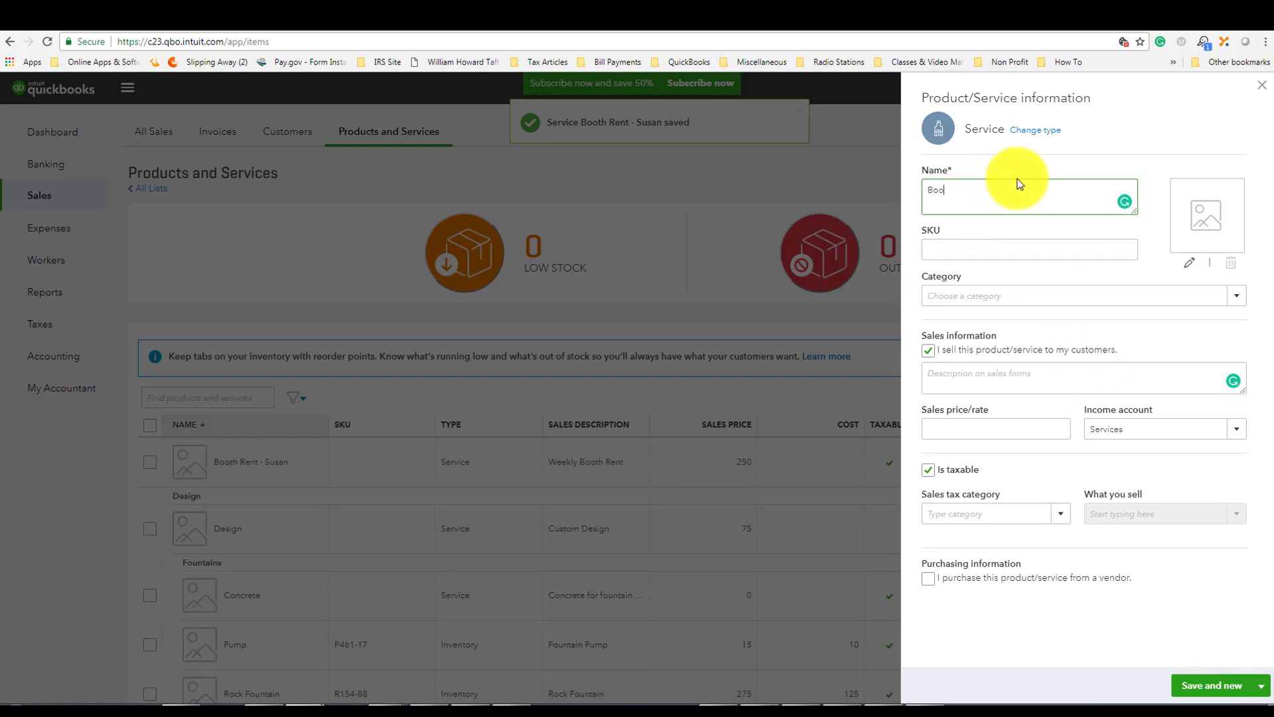
{"action": "type", "text": "th REnt"}
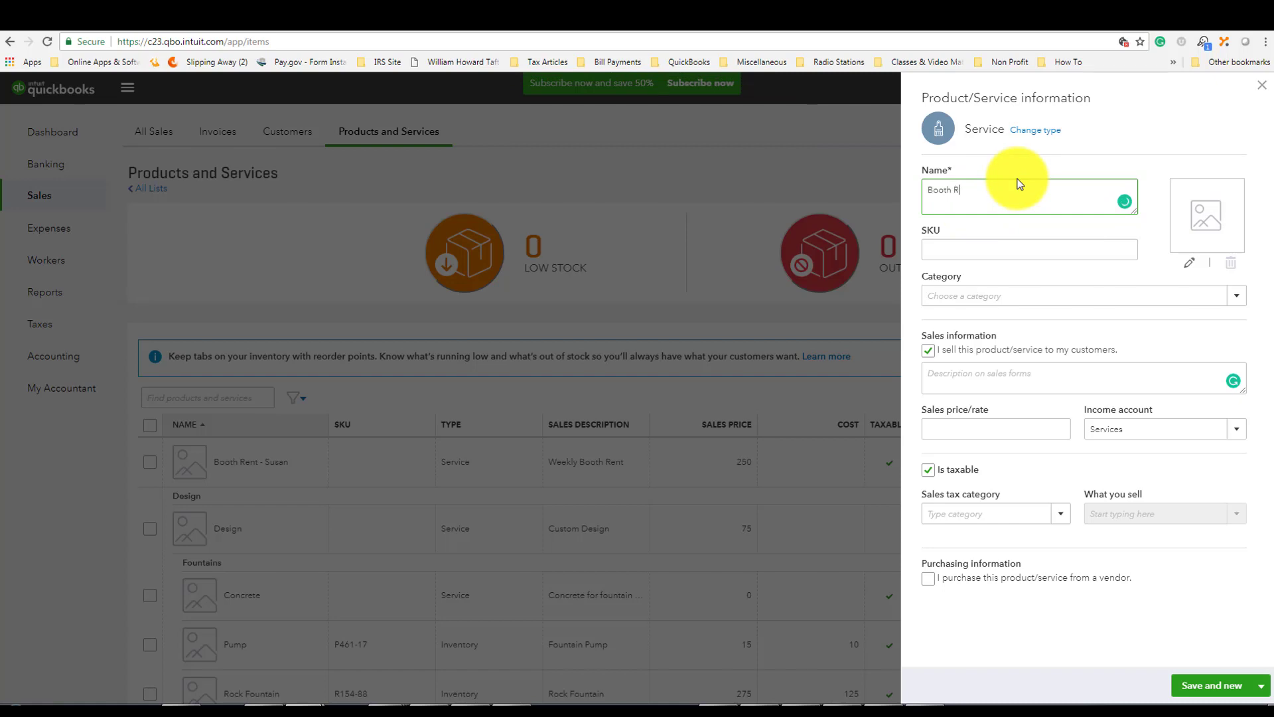
{"action": "key", "text": "BackSpace"}
{"action": "key", "text": "BackSpace"}
{"action": "type", "text": "ent"}
{"action": "type", "text": " - "}
{"action": "type", "text": "m"}
{"action": "type", "text": "Mary"}
{"action": "left_click", "coordinate": [929, 351]}
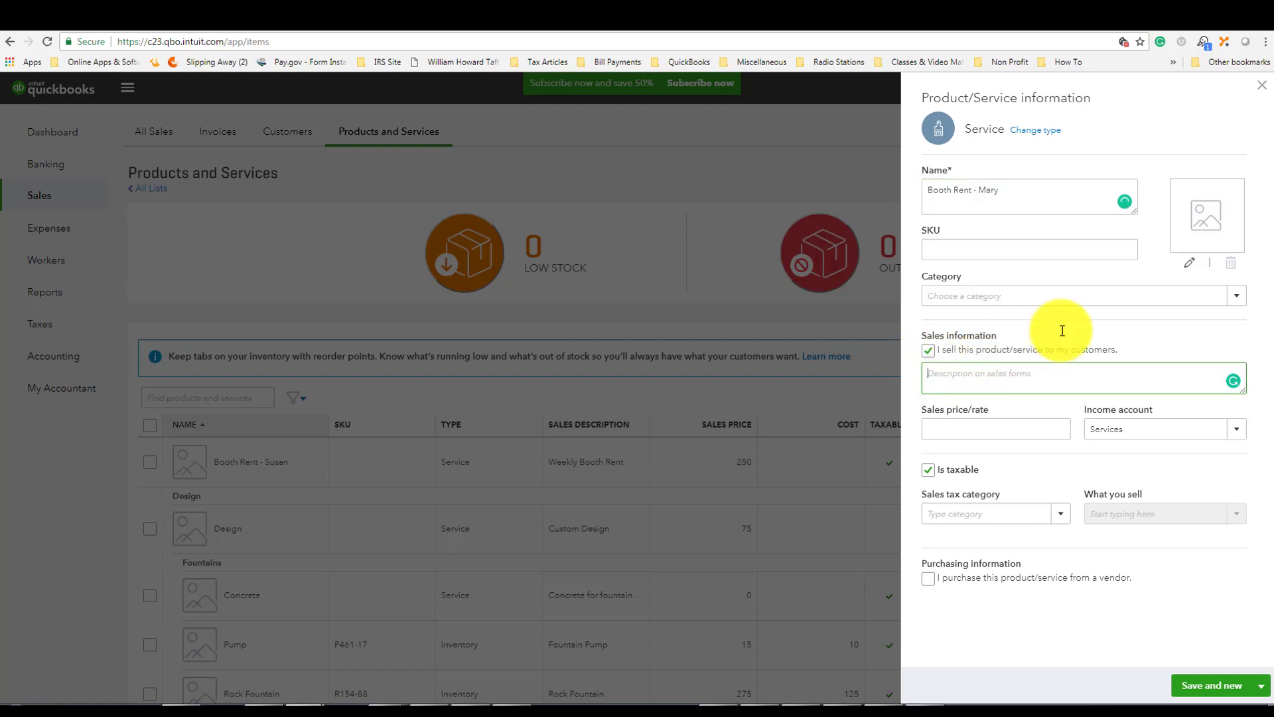
{"action": "type", "text": "Weekly Booth Rent"}
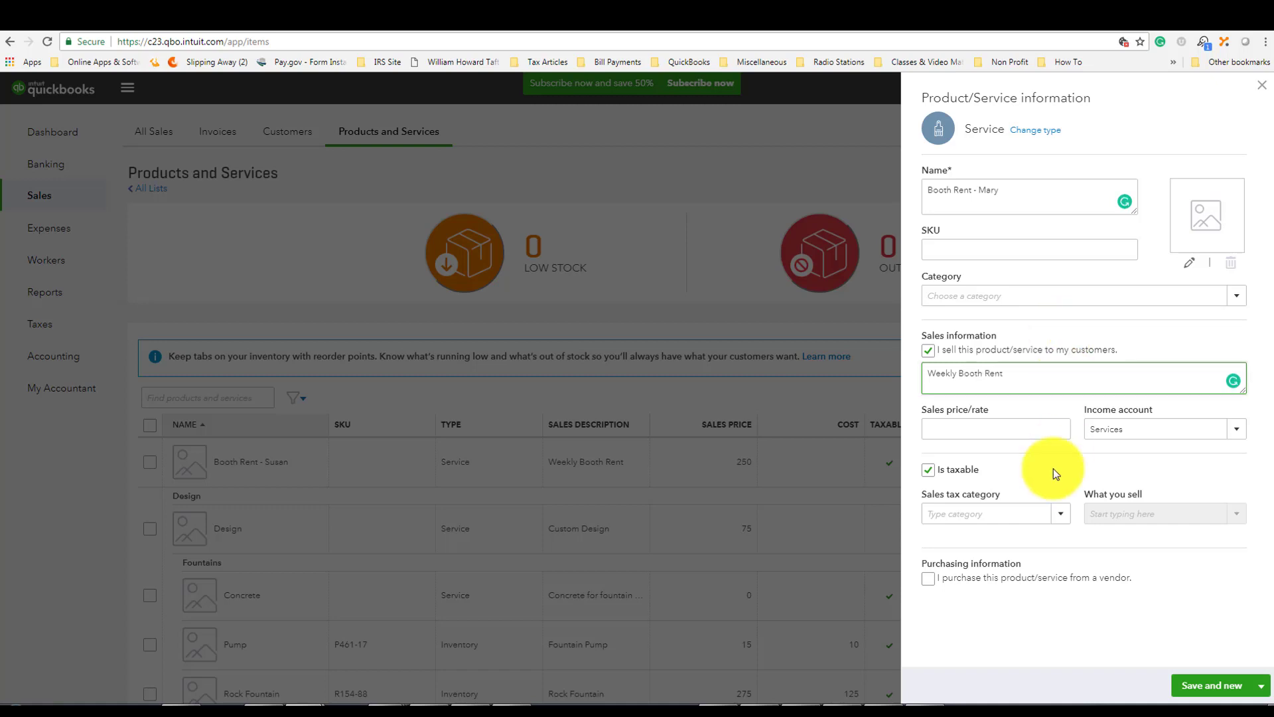
{"action": "left_click", "coordinate": [1041, 425]}
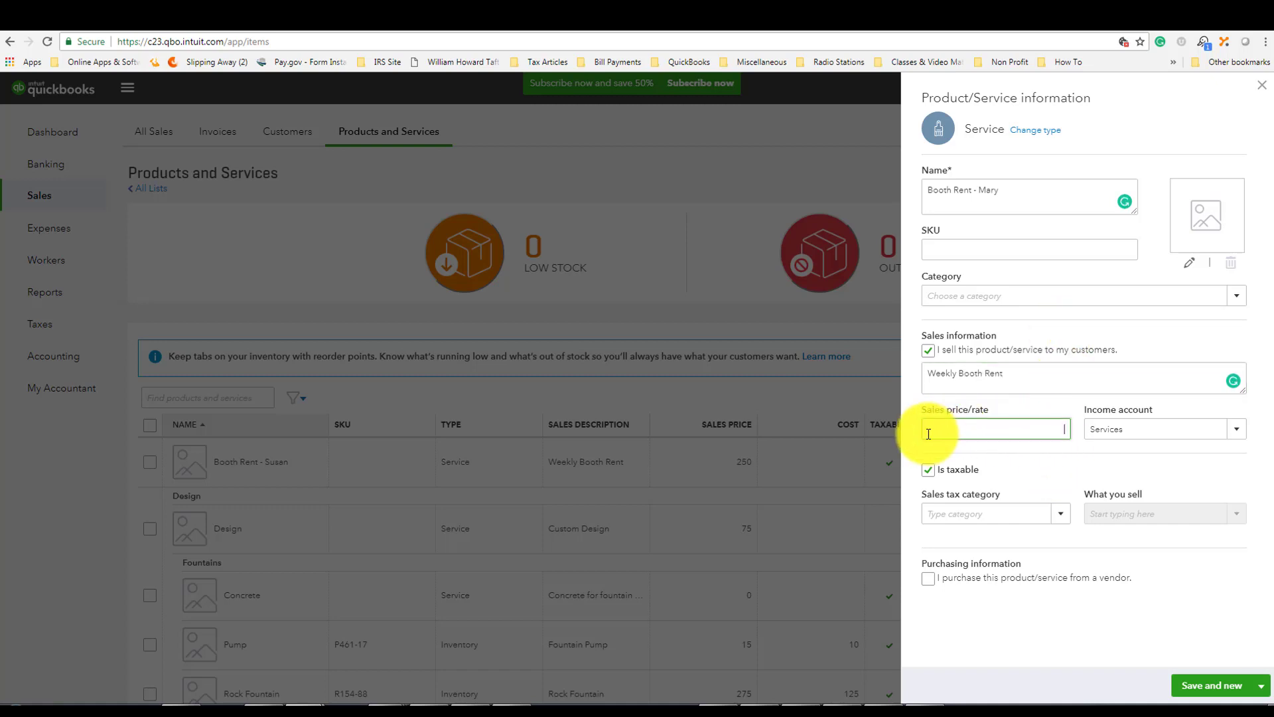
{"action": "type", "text": "250"}
{"action": "key", "text": "Tab"}
Step: Post its income to her Booth rent sub-account and save the service
{"action": "left_click", "coordinate": [1239, 431]}
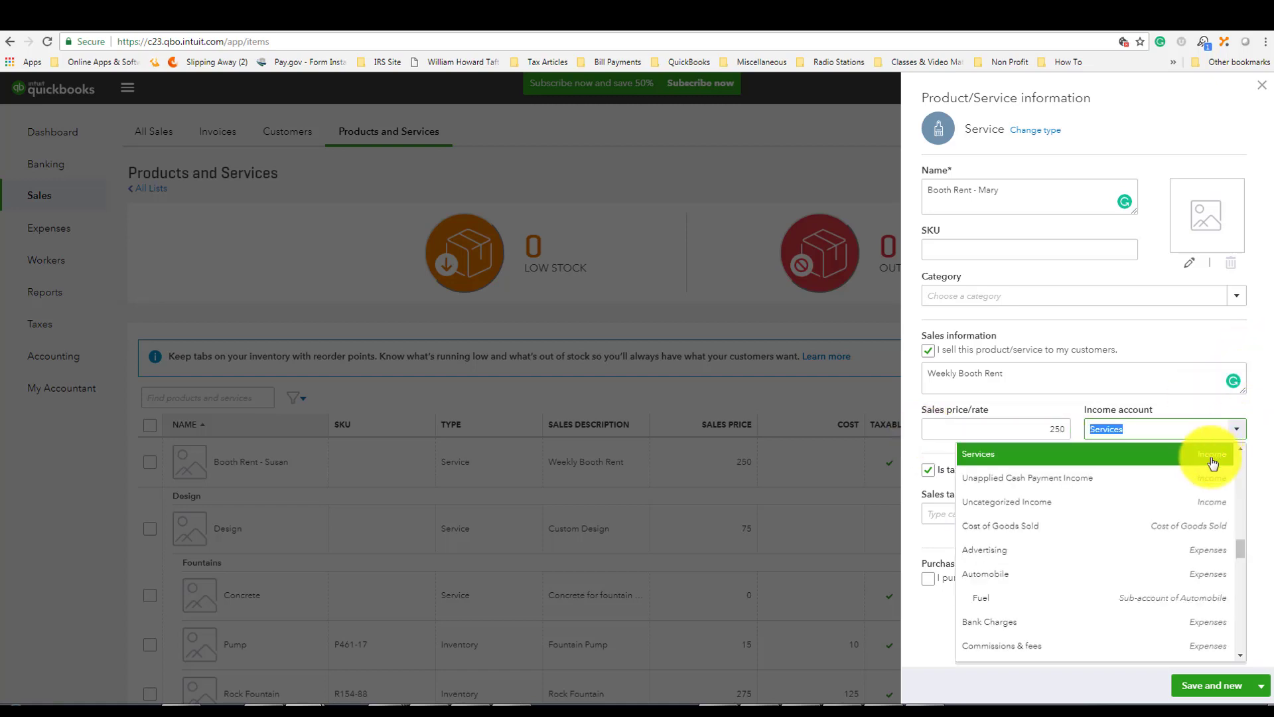
{"action": "type", "text": "Boot"}
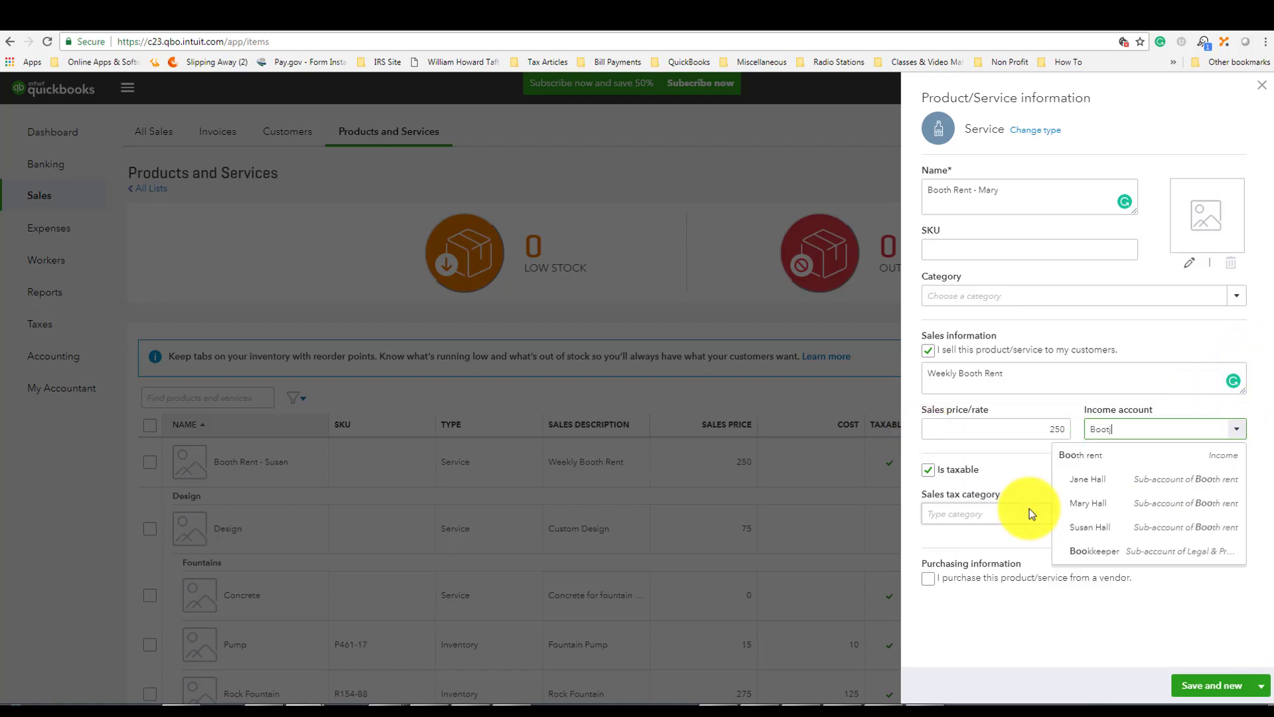
{"action": "type", "text": "h rent"}
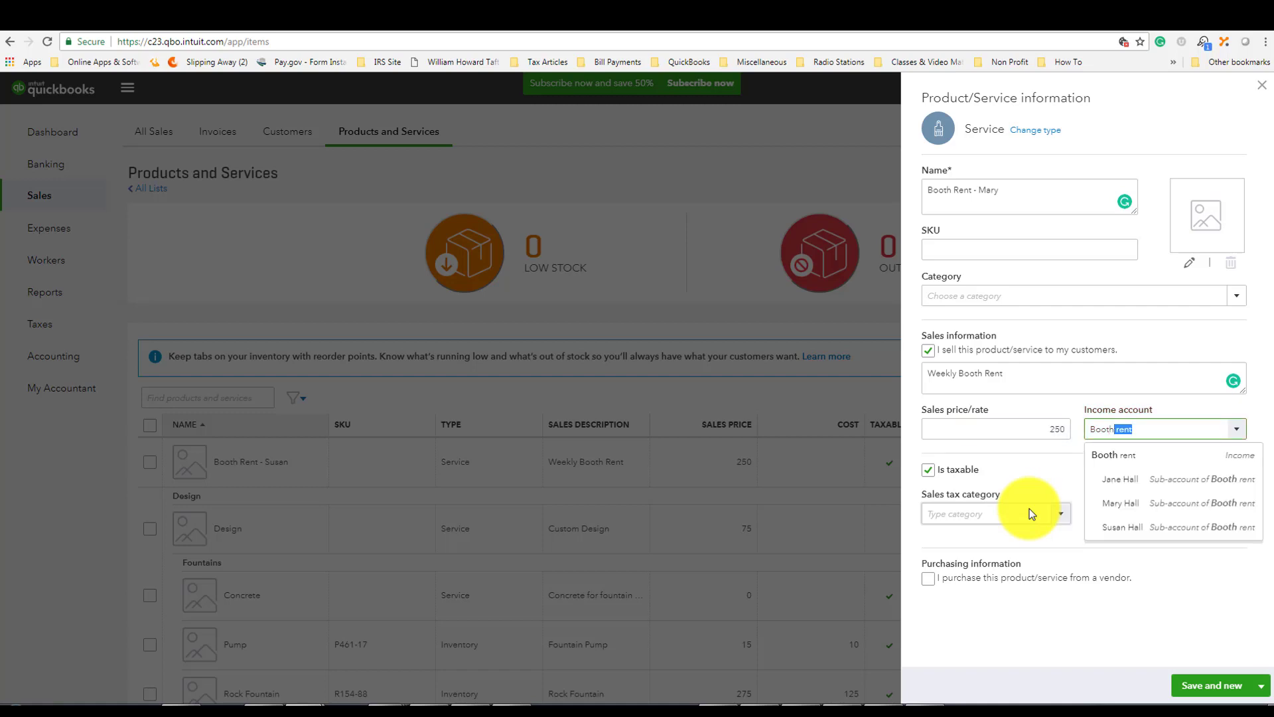
{"action": "left_click", "coordinate": [1141, 512]}
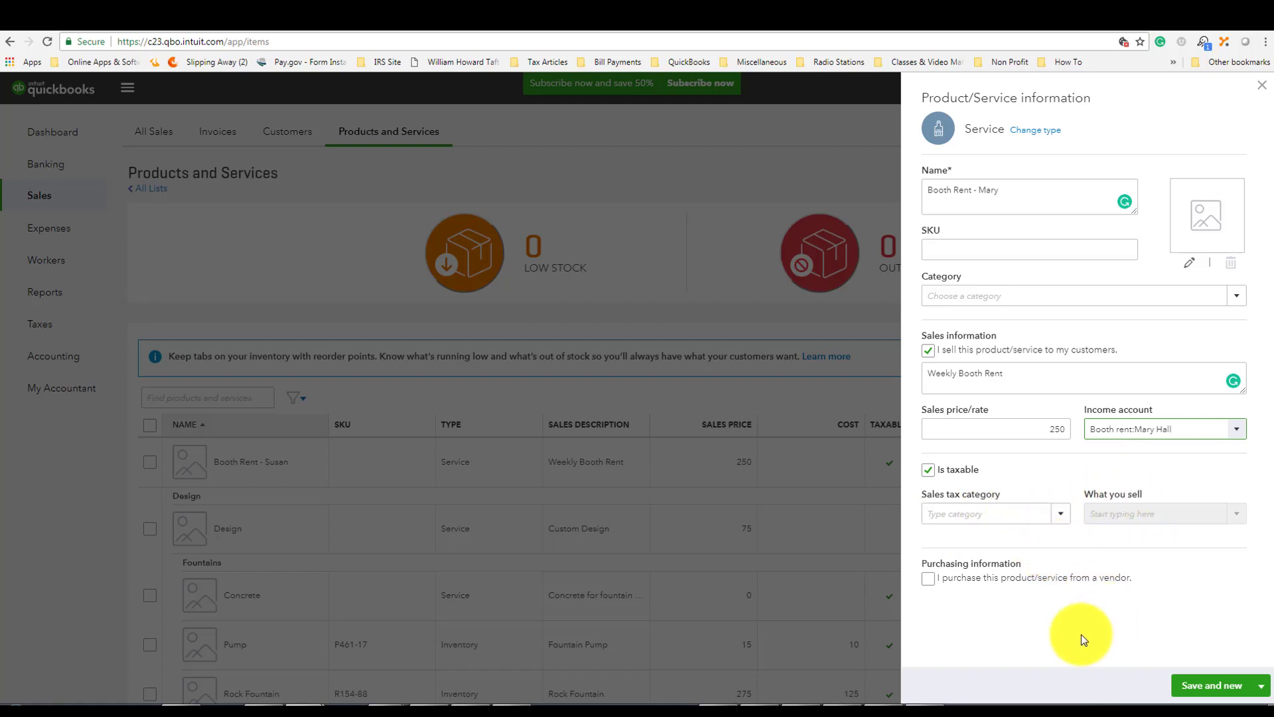
{"action": "left_click", "coordinate": [1218, 690]}
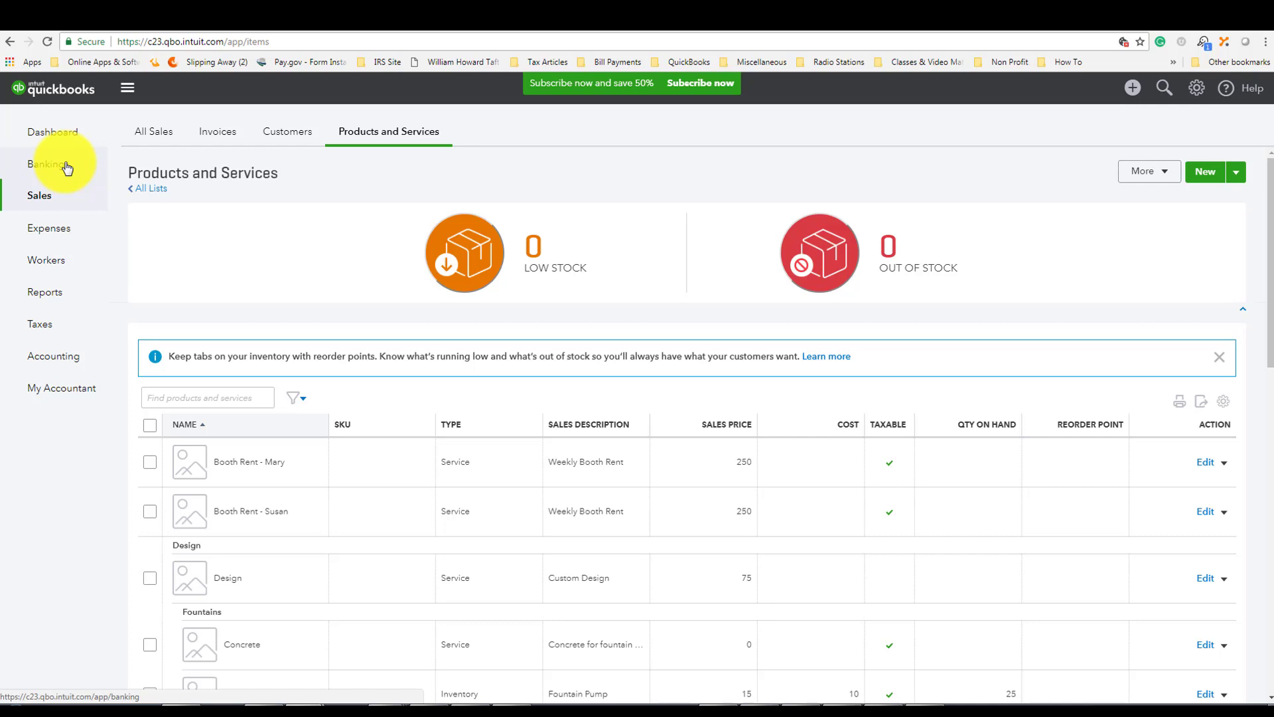
Step: Go to Sales and show the All Sales transactions list
{"action": "left_click", "coordinate": [42, 202]}
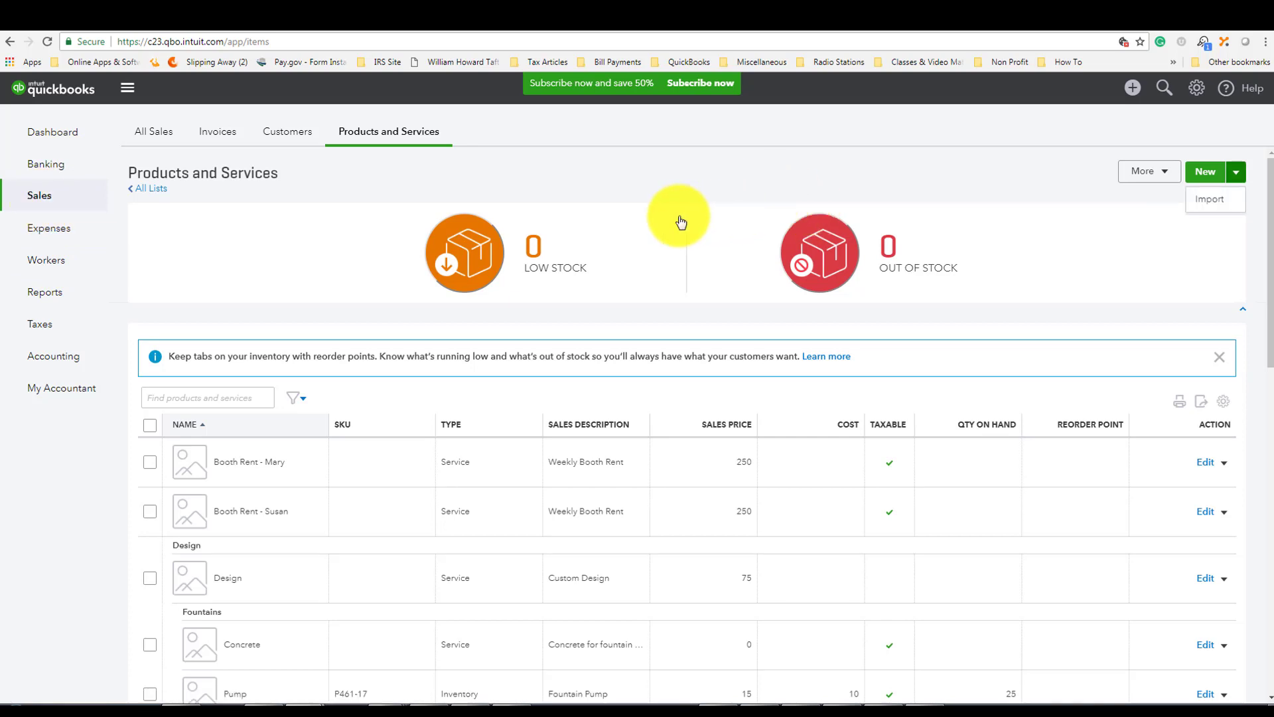
{"action": "left_click", "coordinate": [155, 141]}
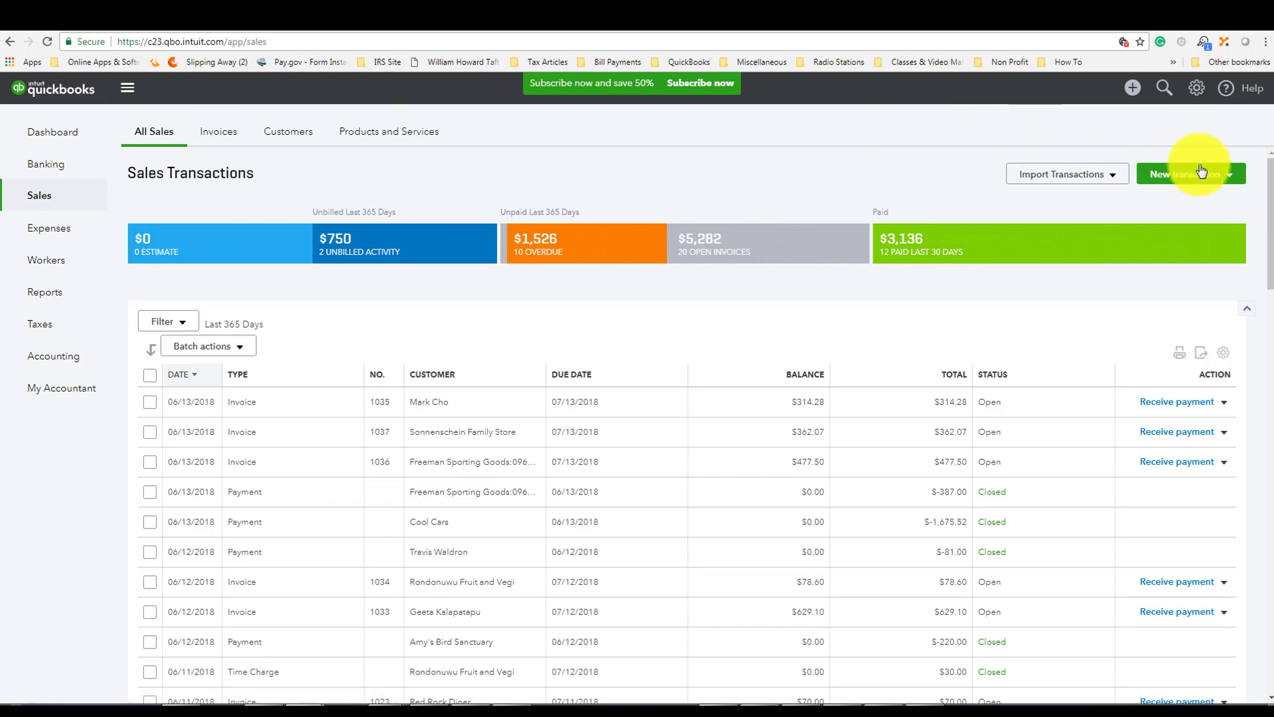
Step: Start a new Sales Receipt from the New transaction menu
{"action": "left_click", "coordinate": [1234, 177]}
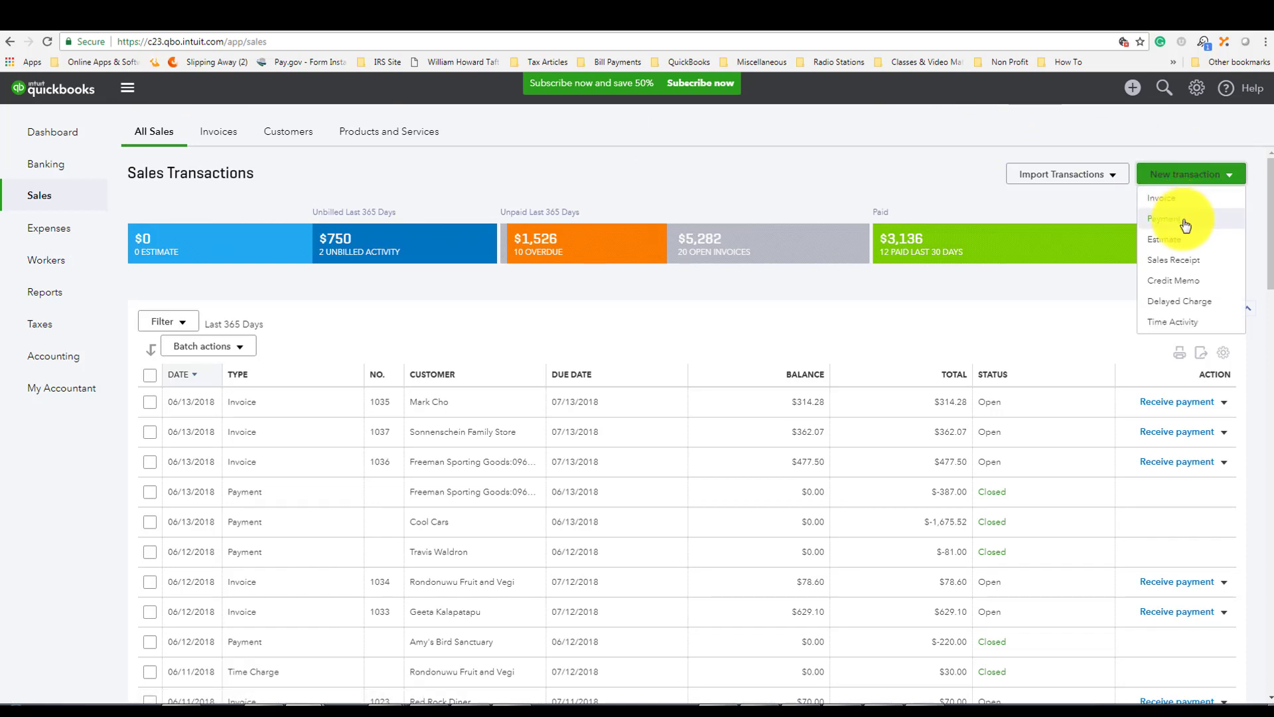
{"action": "left_click", "coordinate": [1181, 263]}
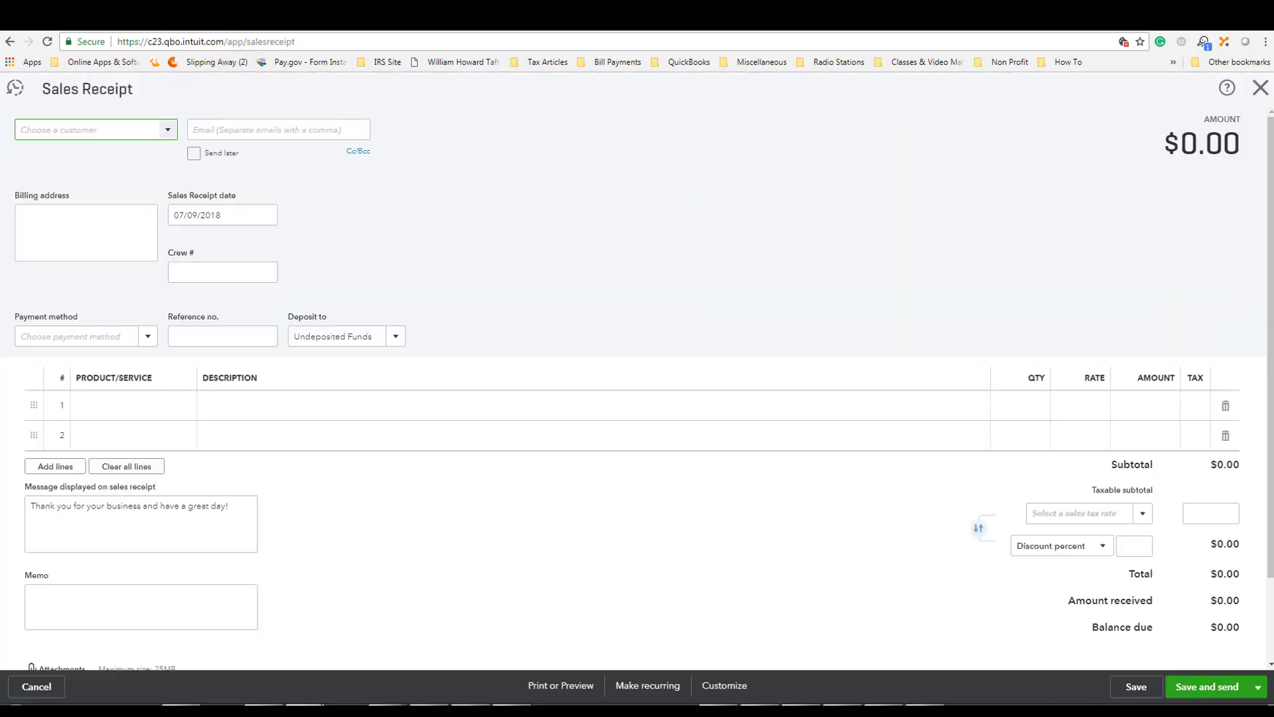
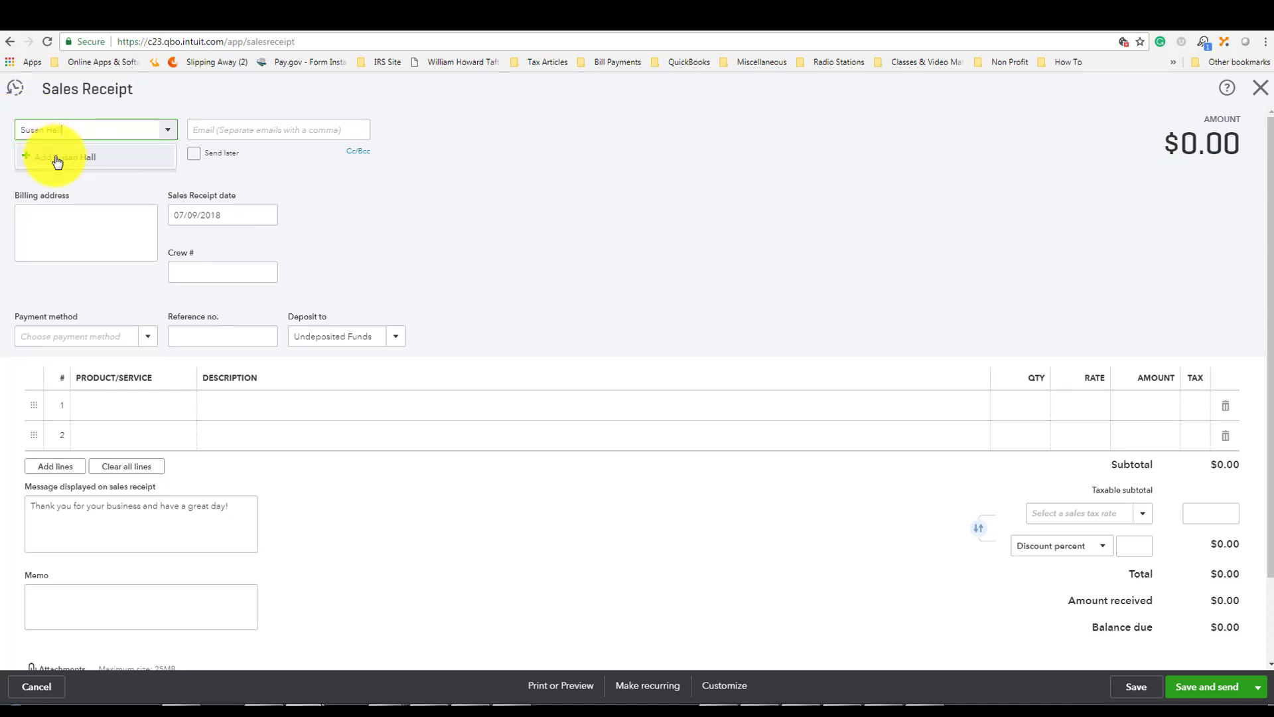
Step: Add the customer's full name as a new customer and assign them to the receipt
{"action": "left_click", "coordinate": [65, 179]}
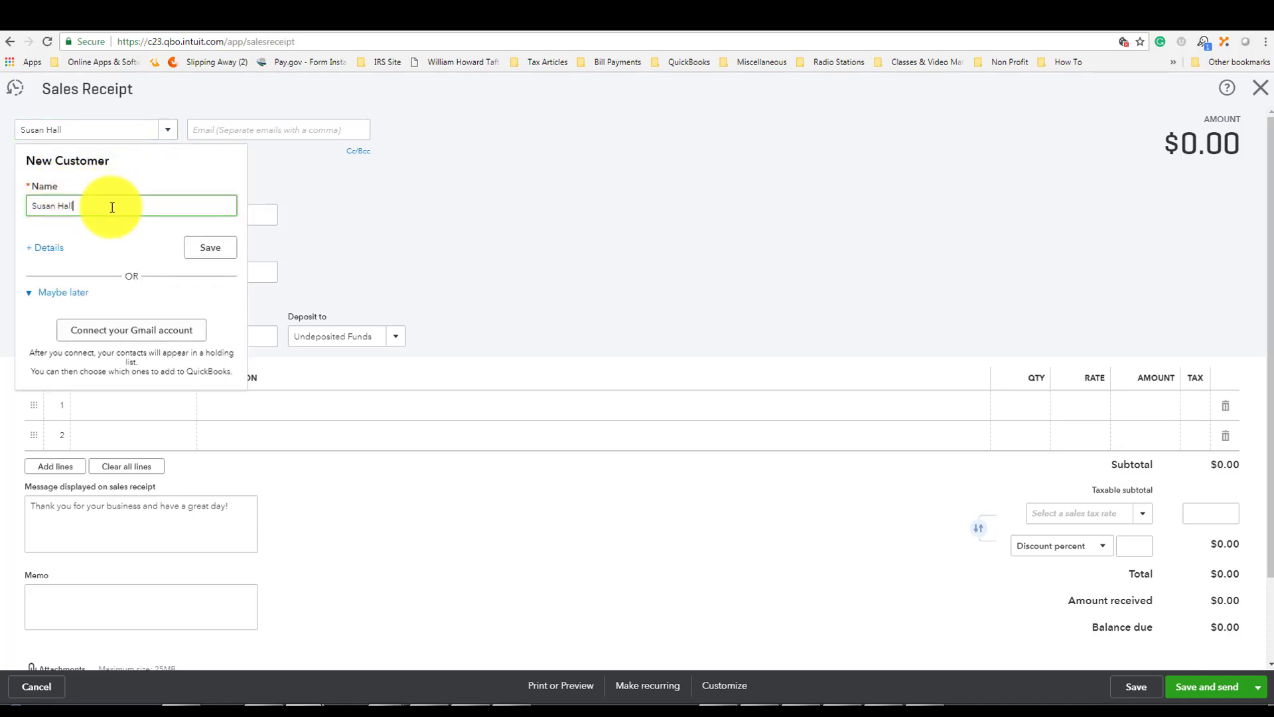
{"action": "left_click", "coordinate": [211, 247]}
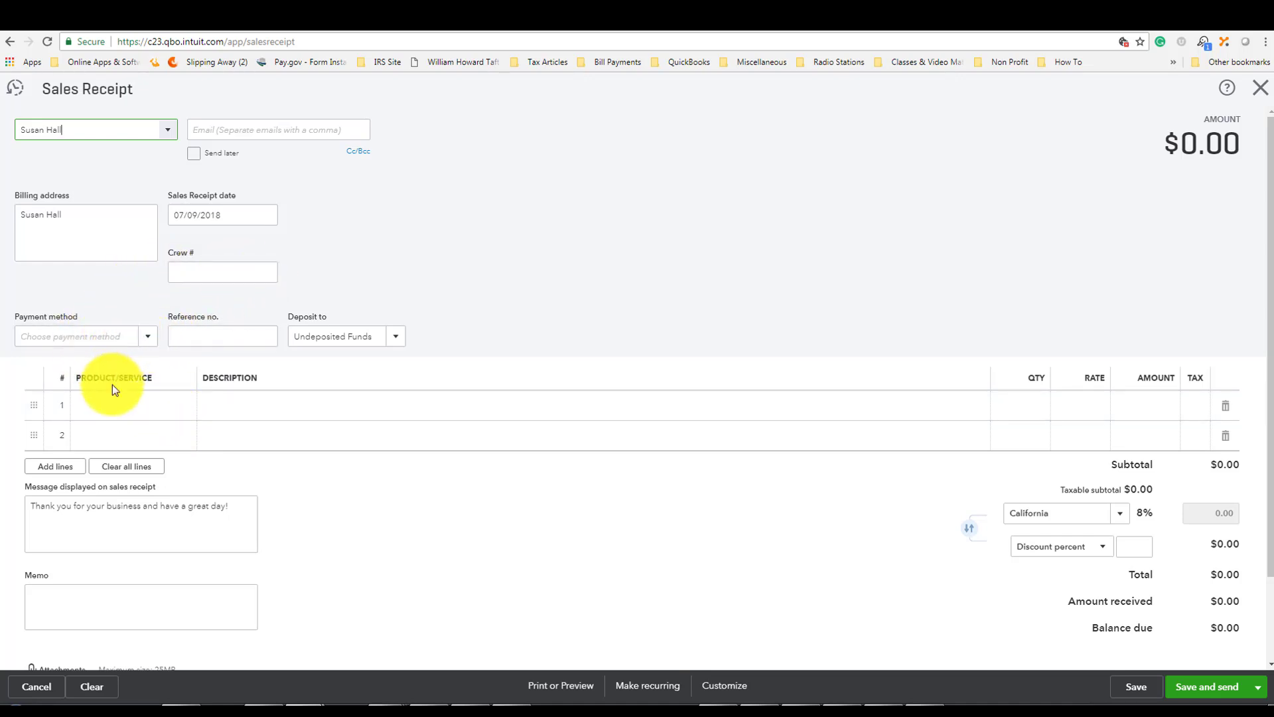
Step: Set the receipt's payment method to Check
{"action": "left_click", "coordinate": [149, 337]}
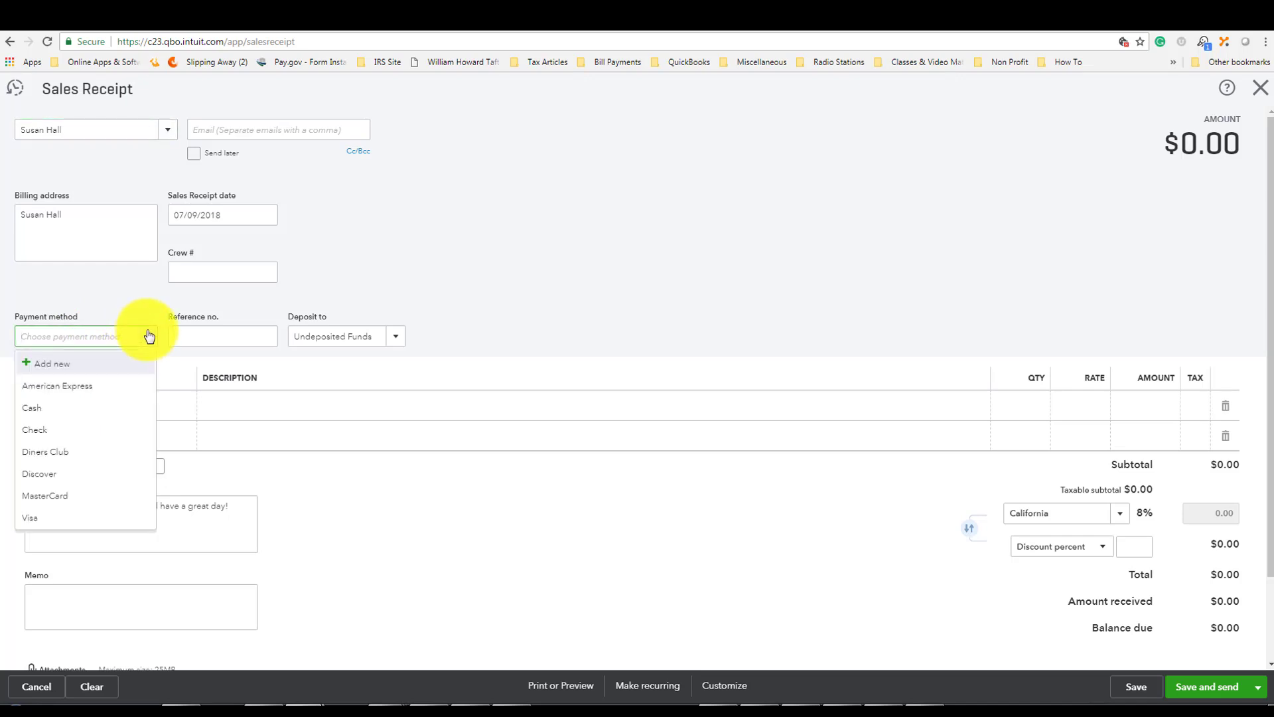
{"action": "left_click", "coordinate": [39, 414]}
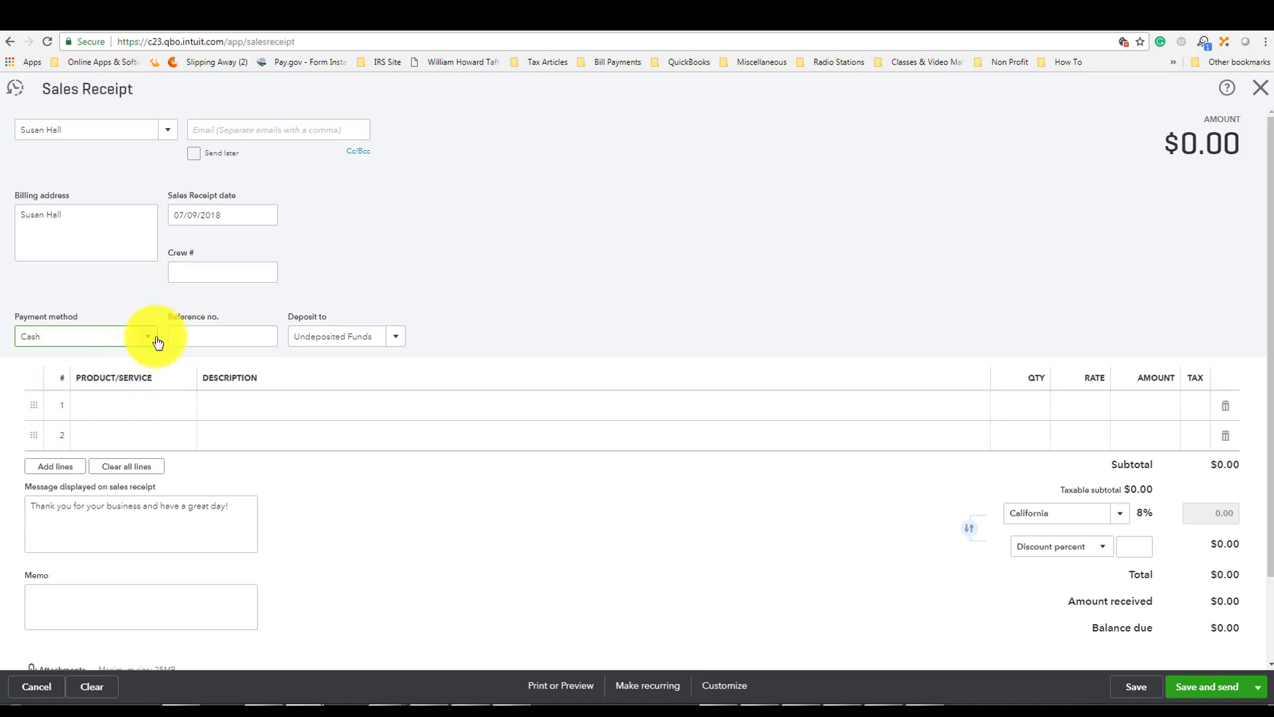
{"action": "left_click", "coordinate": [149, 335]}
{"action": "left_click", "coordinate": [46, 427]}
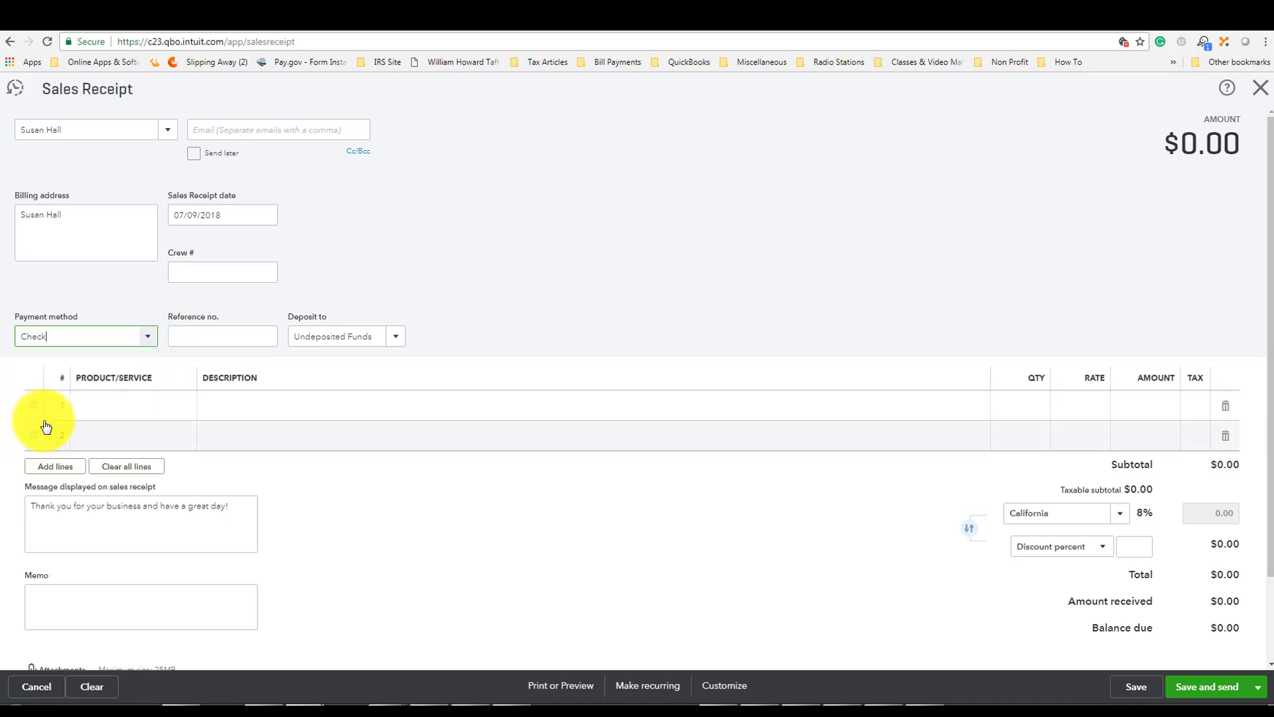
Step: Bill this customer's Booth Rent service for 250 and save receipt 1038 with Save and new
{"action": "left_click", "coordinate": [119, 420]}
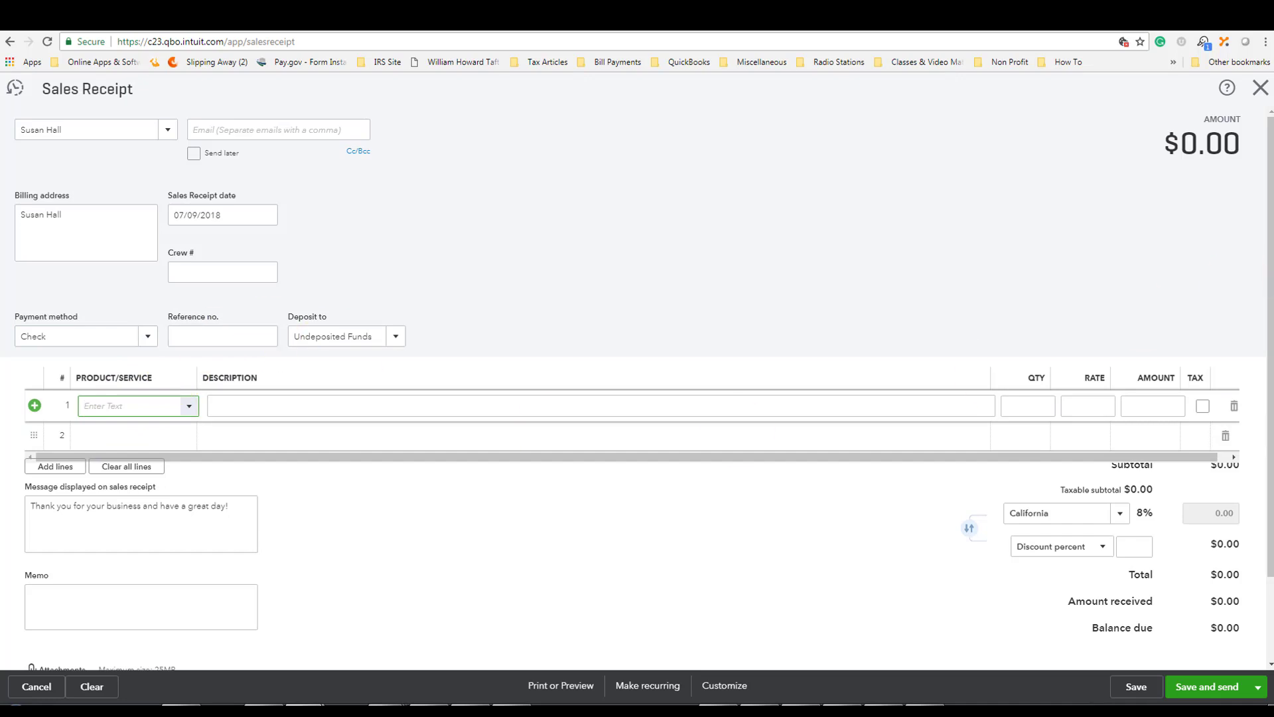
{"action": "type", "text": "a"}
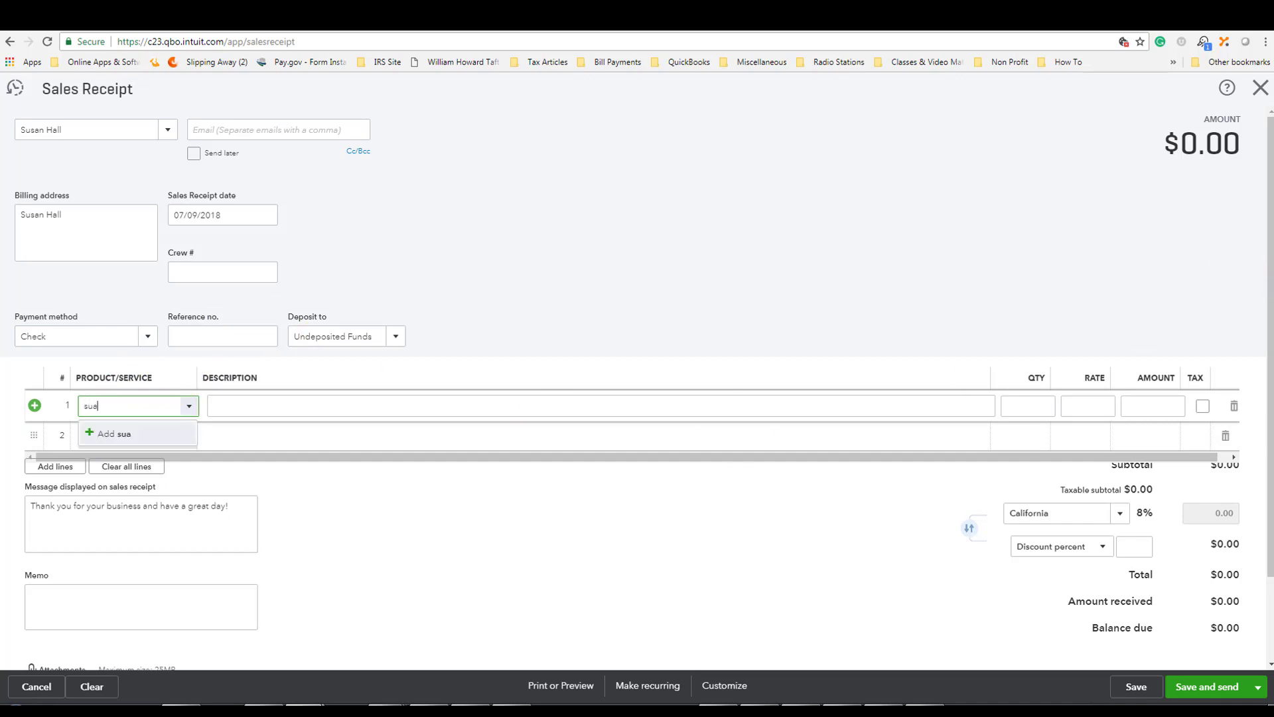
{"action": "key", "text": "BackSpace"}
{"action": "key", "text": "BackSpace"}
{"action": "key", "text": "BackSpace"}
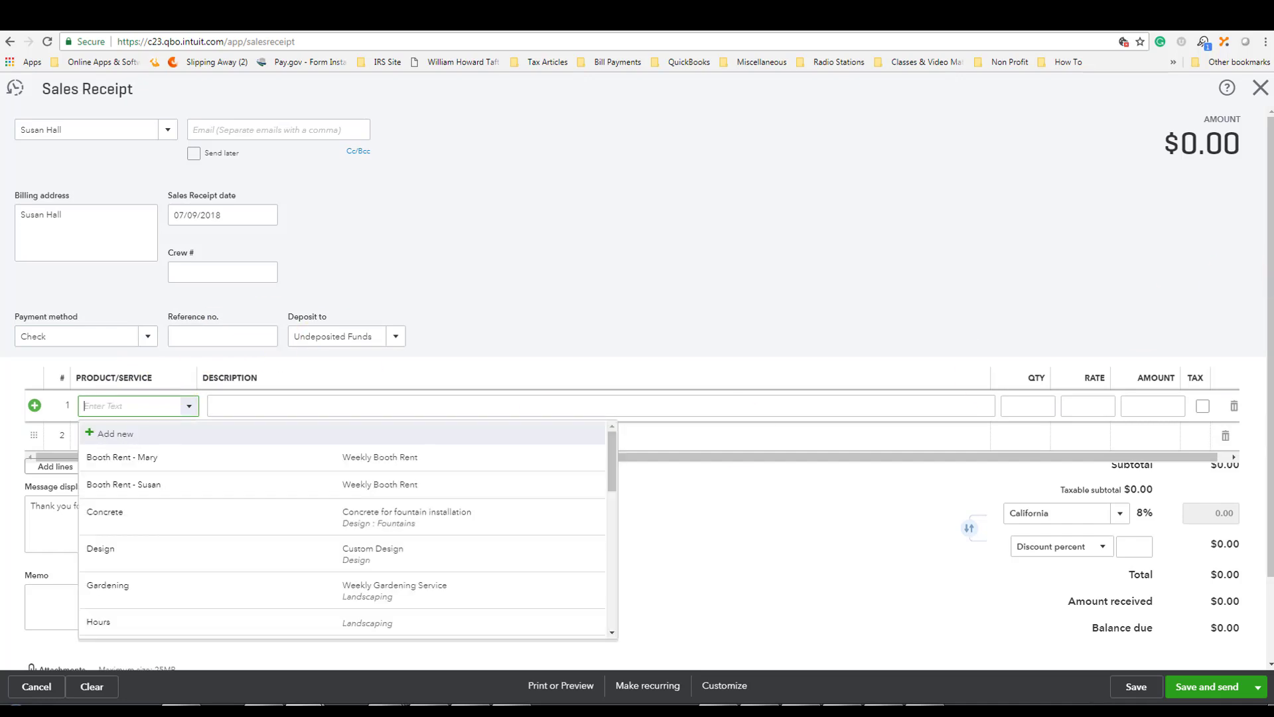
{"action": "type", "text": "Booth Rent - Mary"}
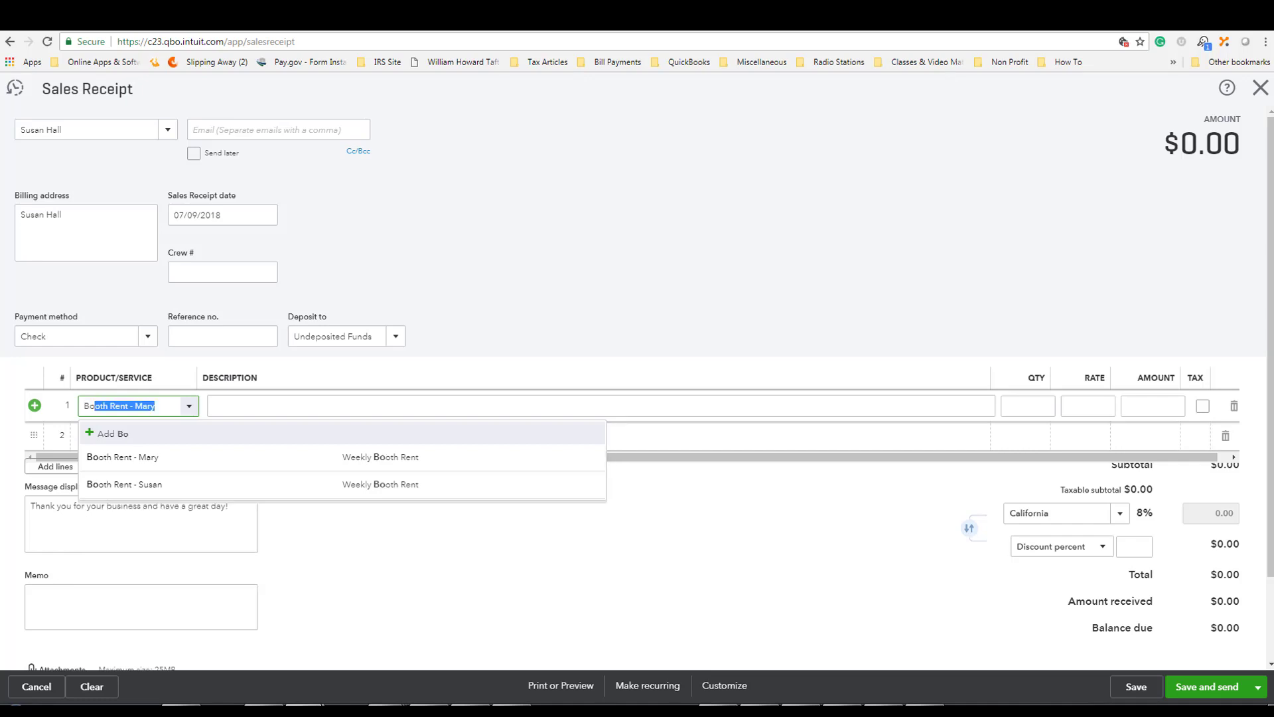
{"action": "left_click", "coordinate": [191, 487]}
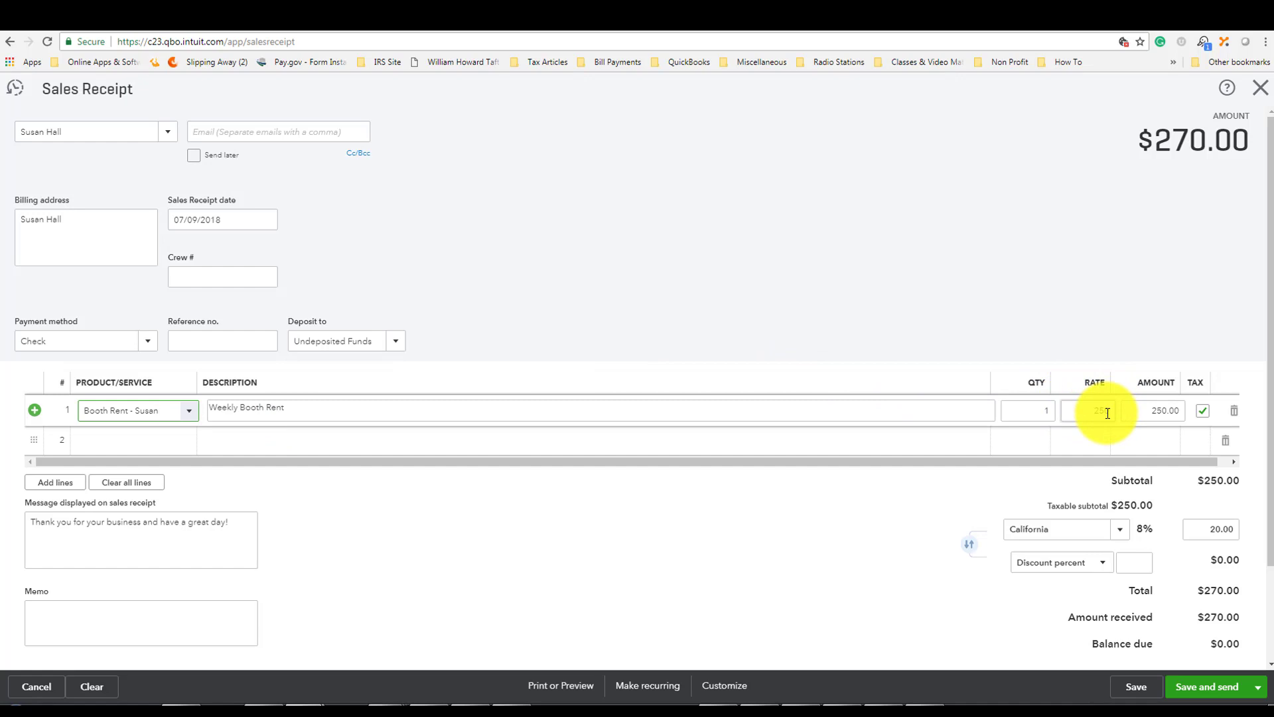
{"action": "key", "text": "ctrl+s"}
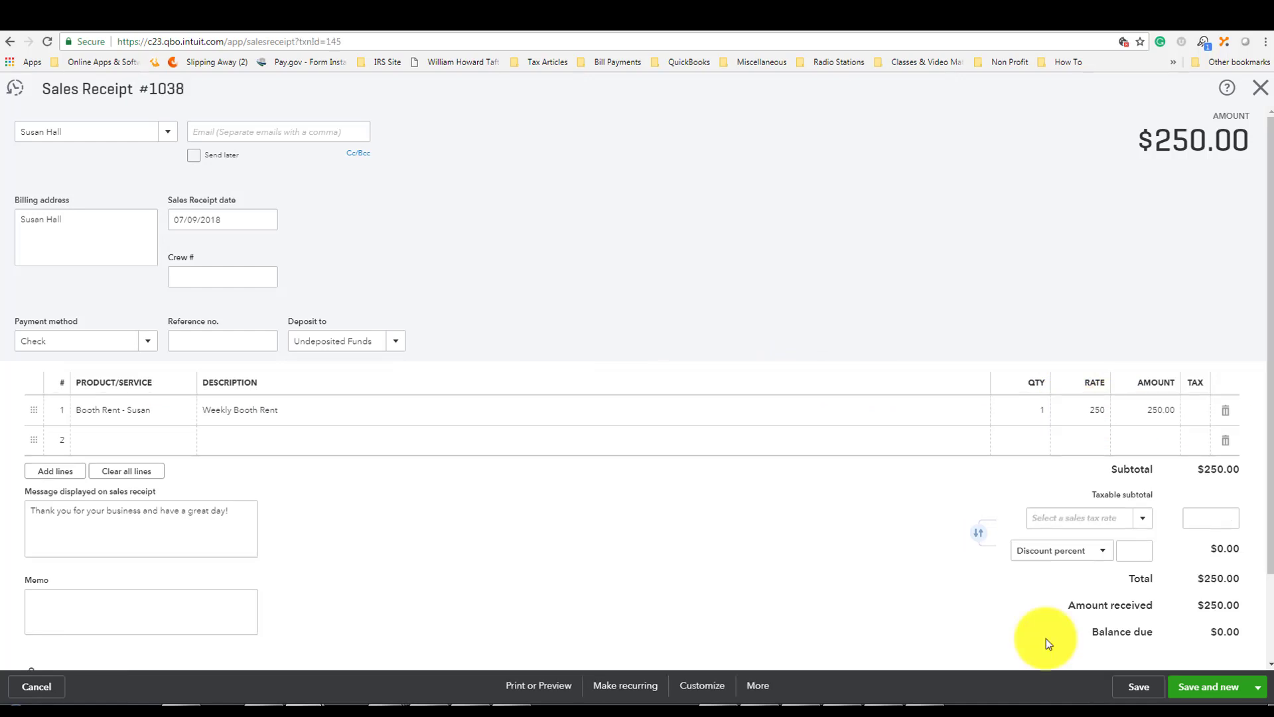
{"action": "left_click", "coordinate": [1199, 691]}
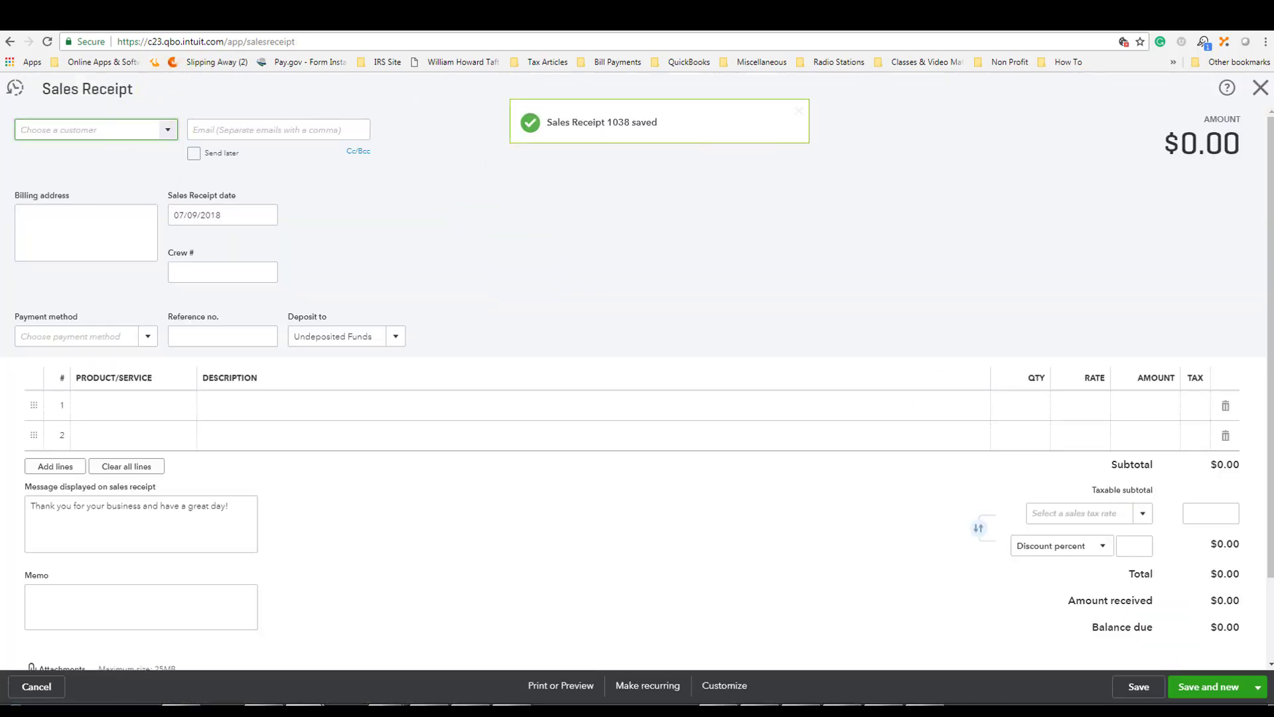
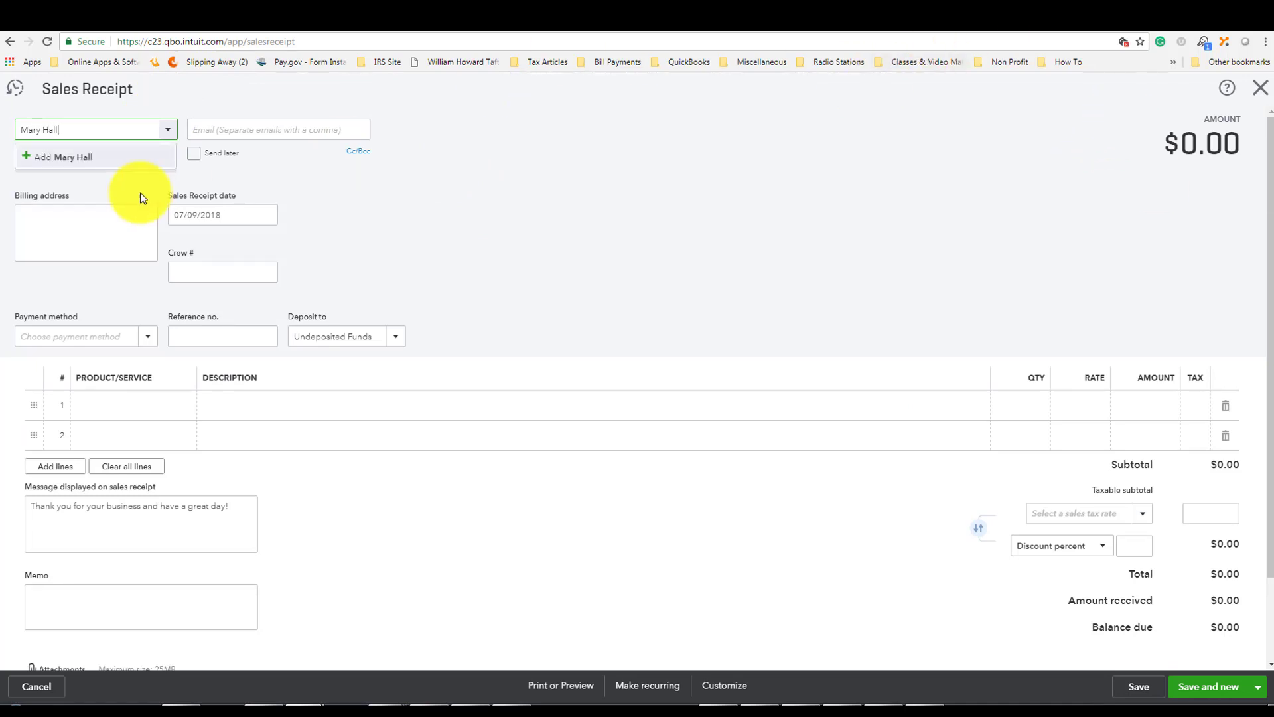
Step: Add the second customer's full name as a new customer on the receipt
{"action": "left_click", "coordinate": [93, 166]}
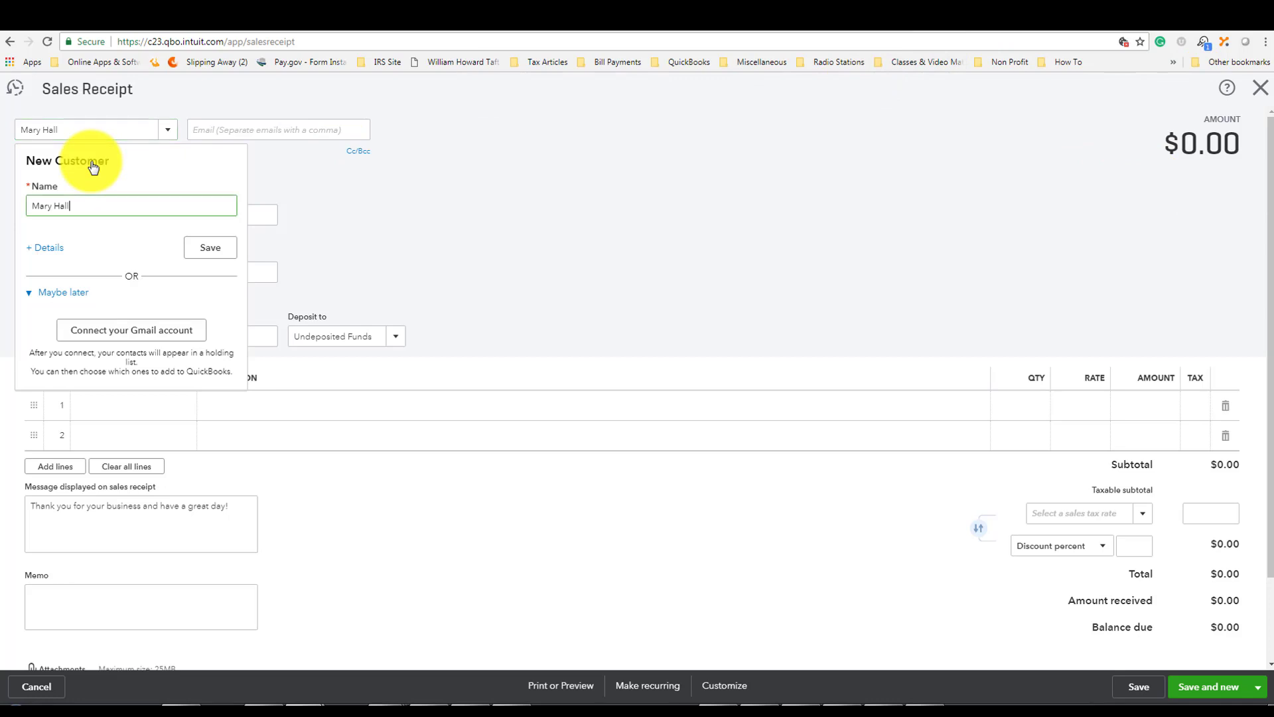
{"action": "left_click", "coordinate": [202, 250]}
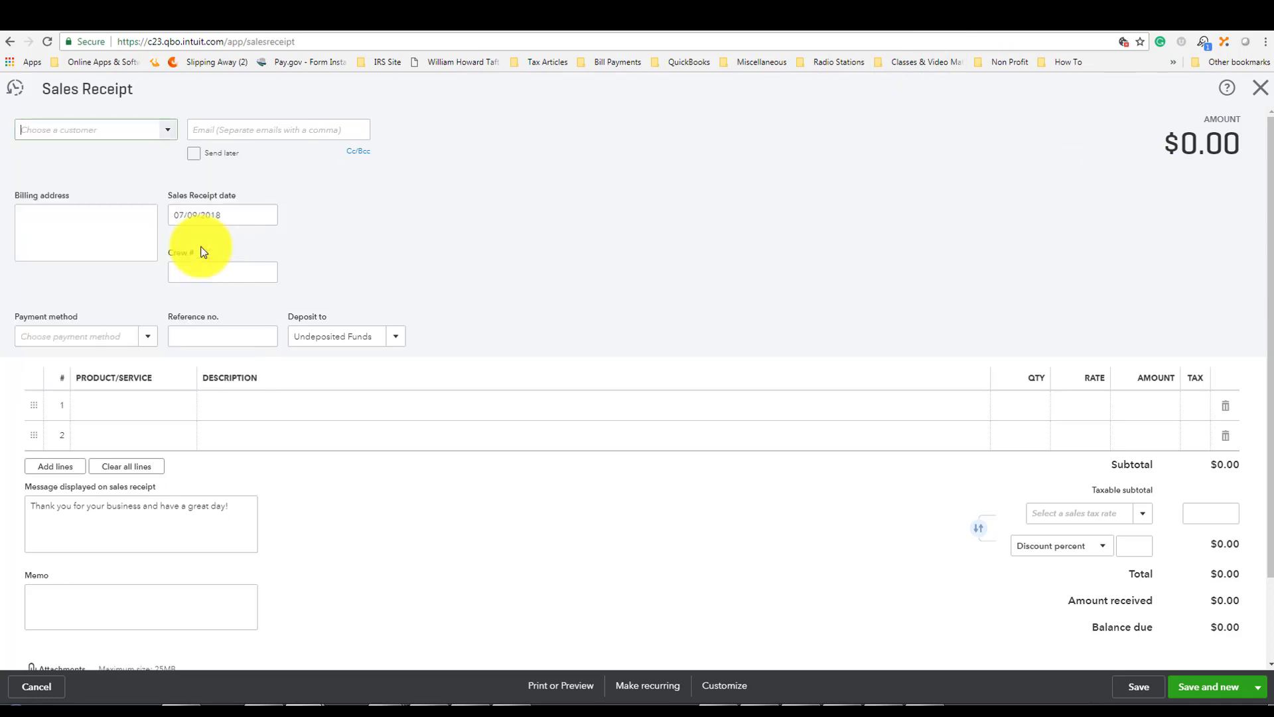
Step: Charge her Booth Rent service at 250, totalling $270.00 with tax, and save and close
{"action": "left_click", "coordinate": [145, 416]}
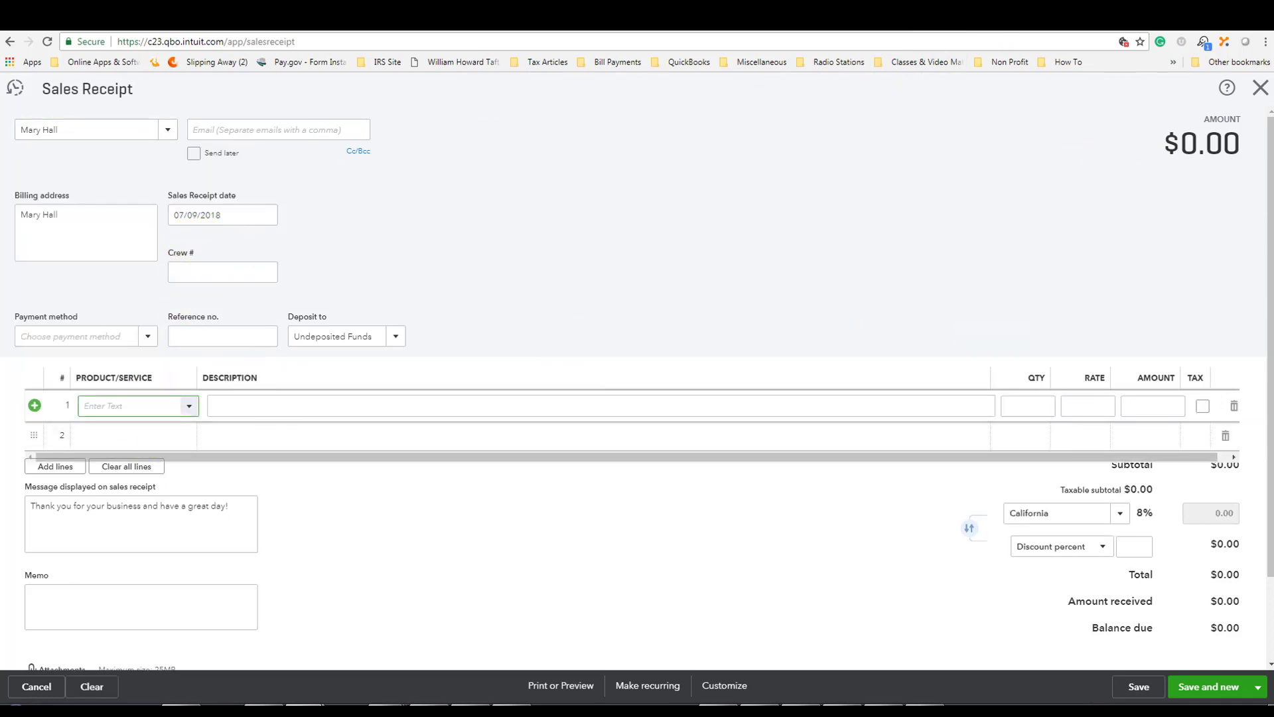
{"action": "type", "text": "boo"}
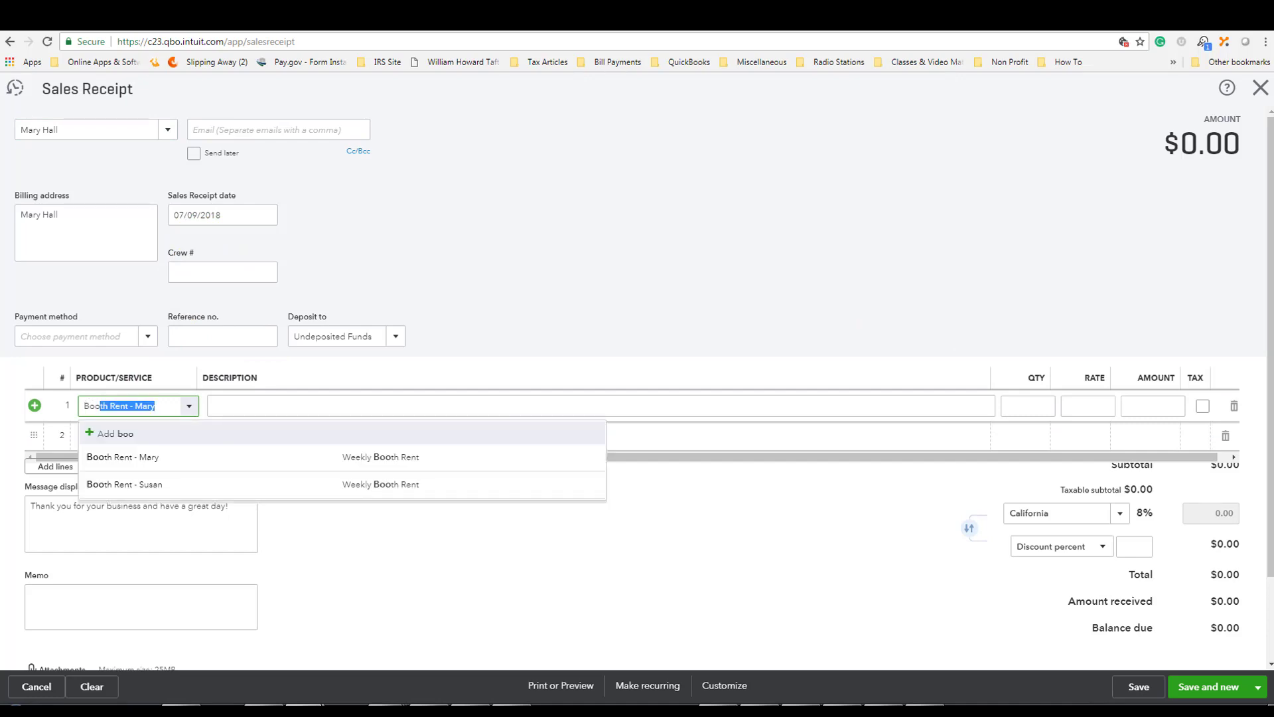
{"action": "left_click", "coordinate": [472, 458]}
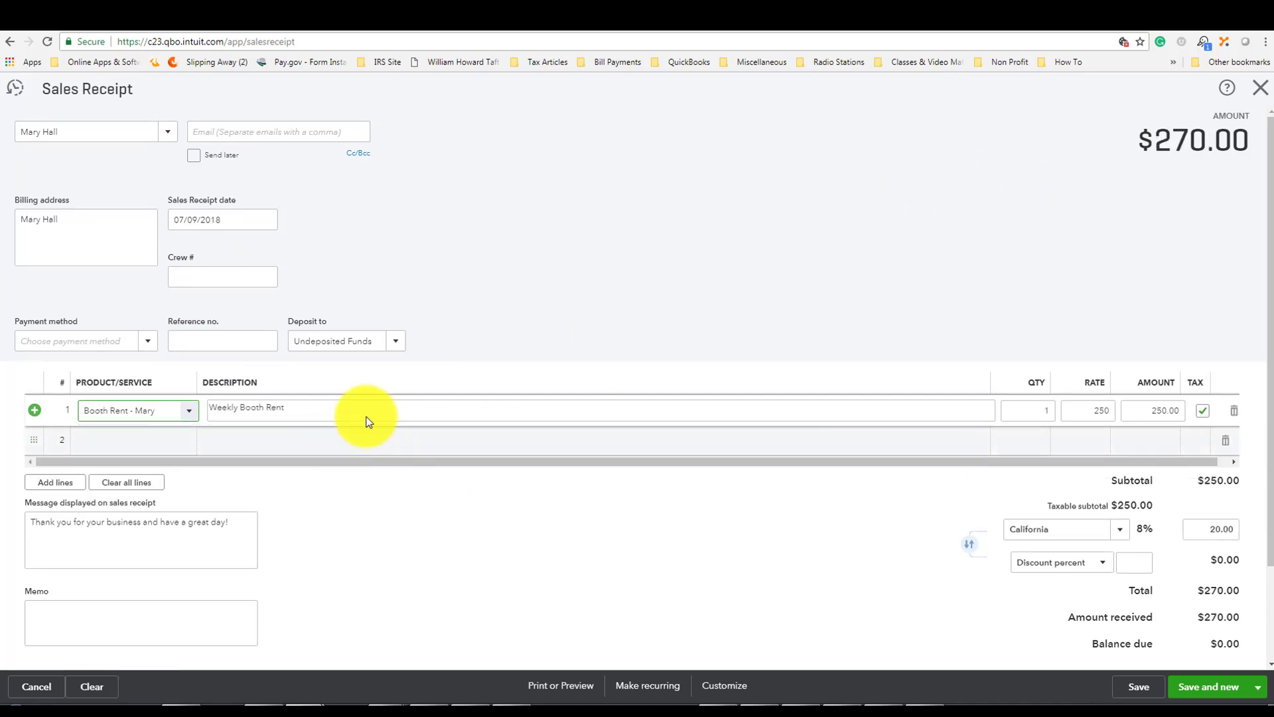
{"action": "left_click", "coordinate": [1260, 684]}
{"action": "left_click", "coordinate": [1191, 651]}
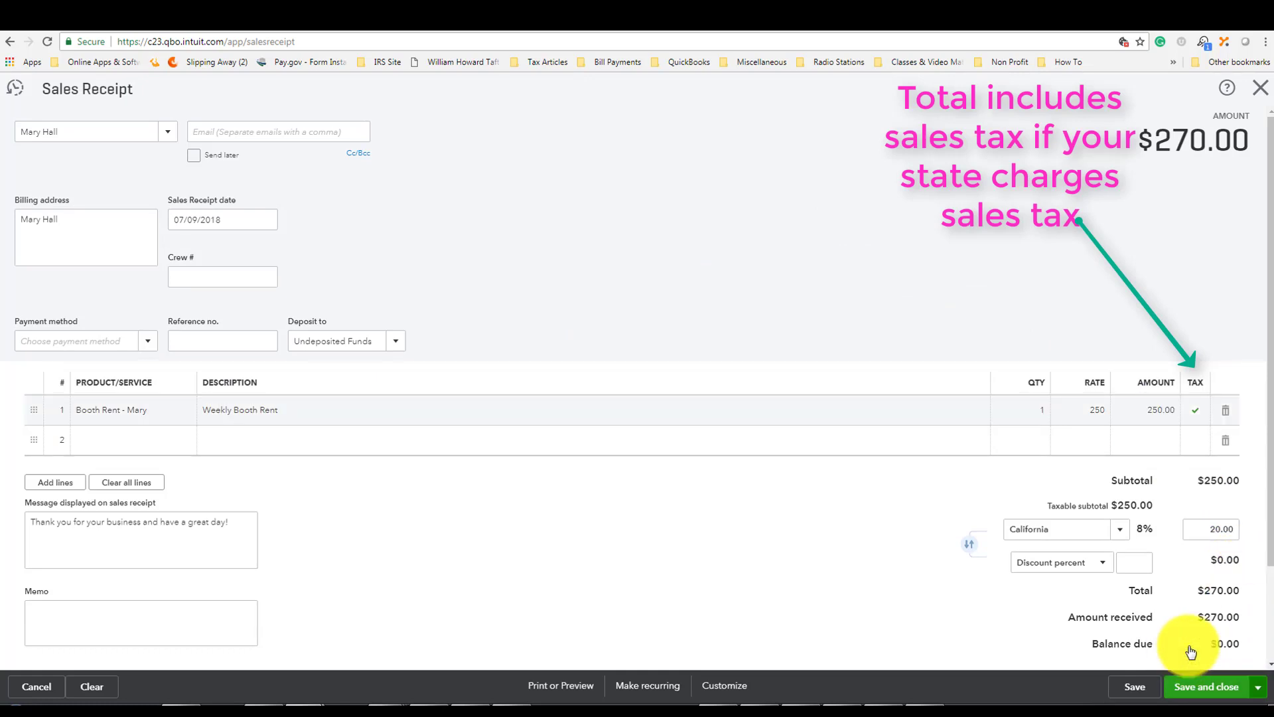